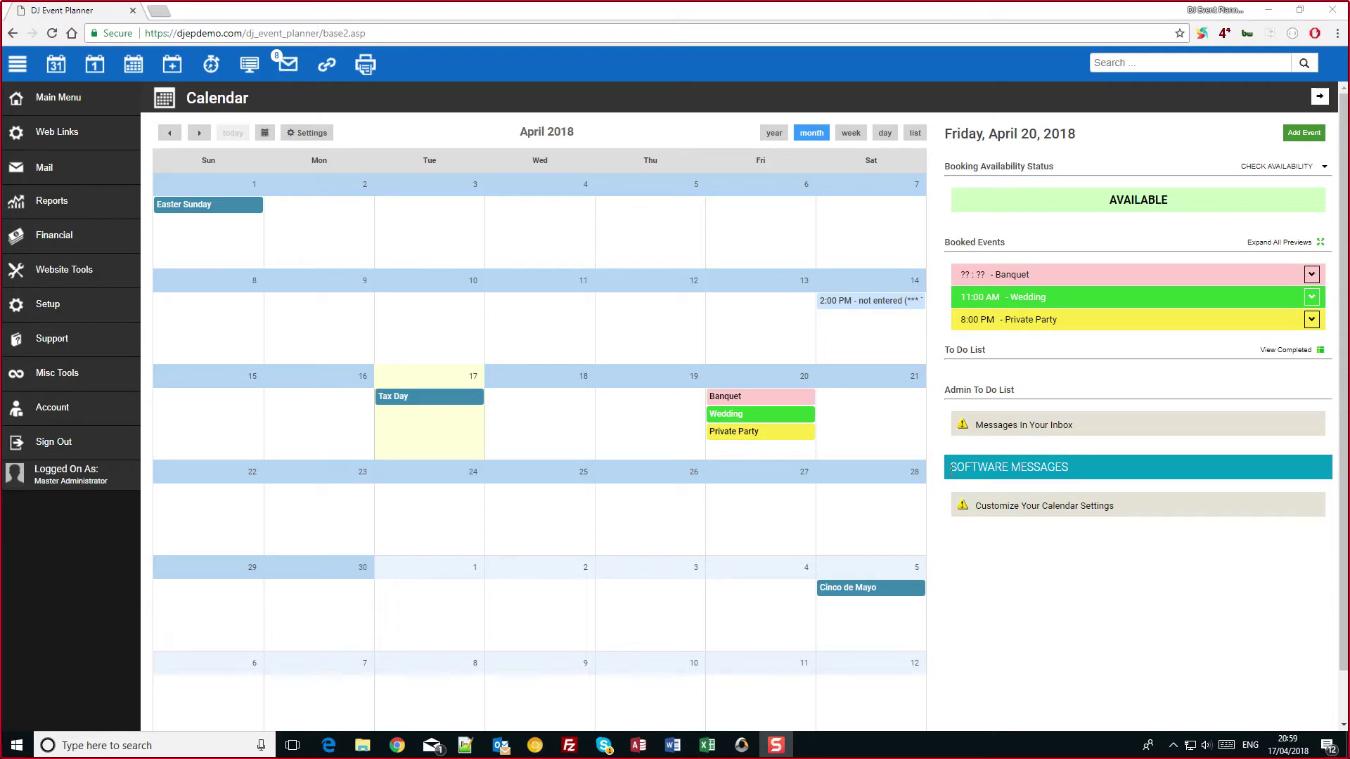
Open Customize Your Calendar Settings, close its welcome guide, and return to the April 2018 monthly calendar.
left_click(1007, 507)
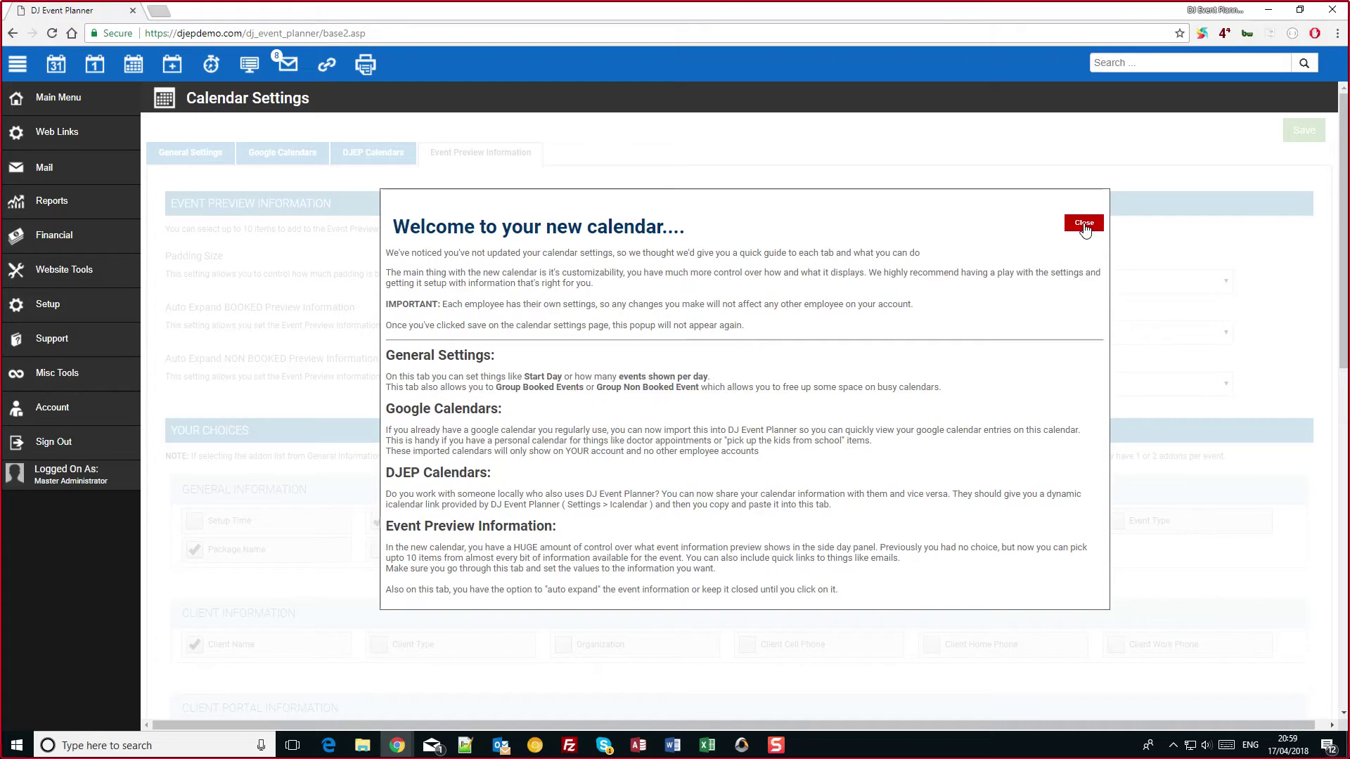
left_click(1084, 224)
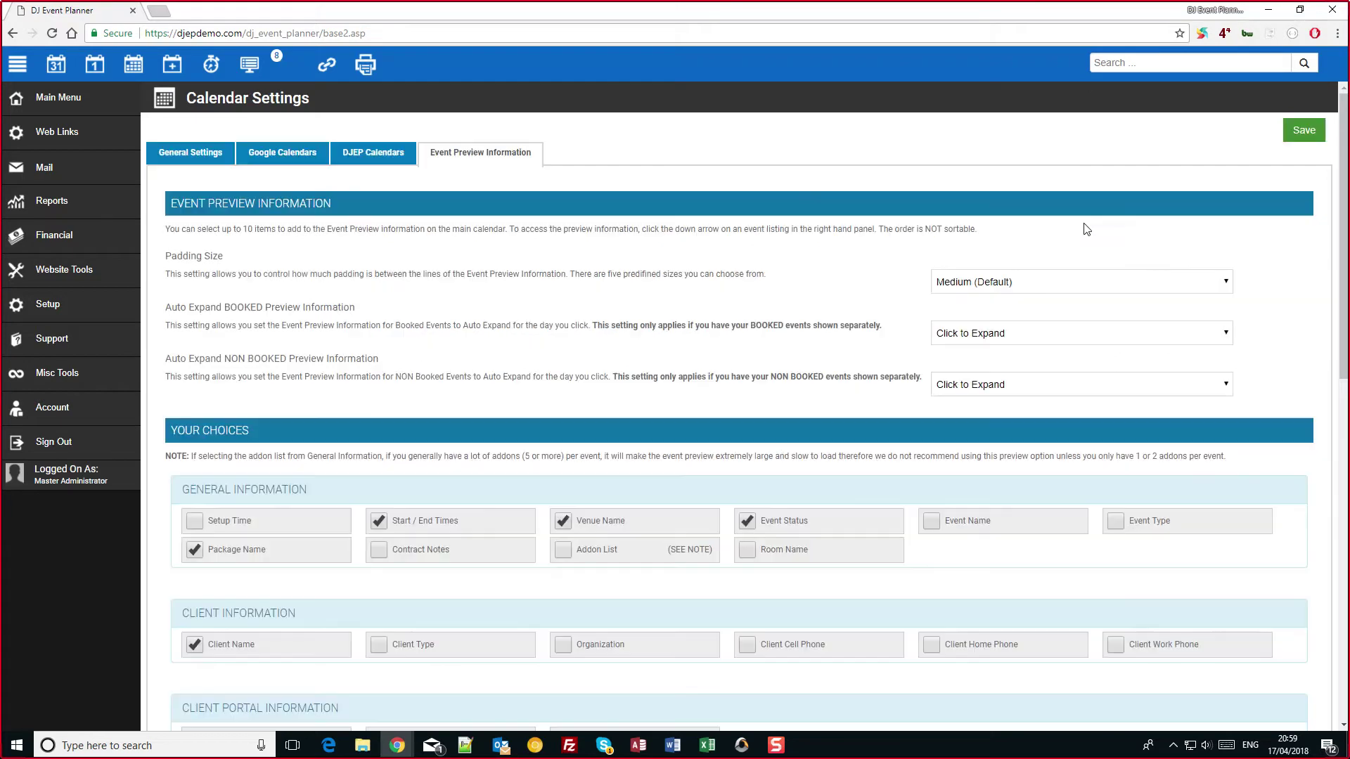
left_click(59, 68)
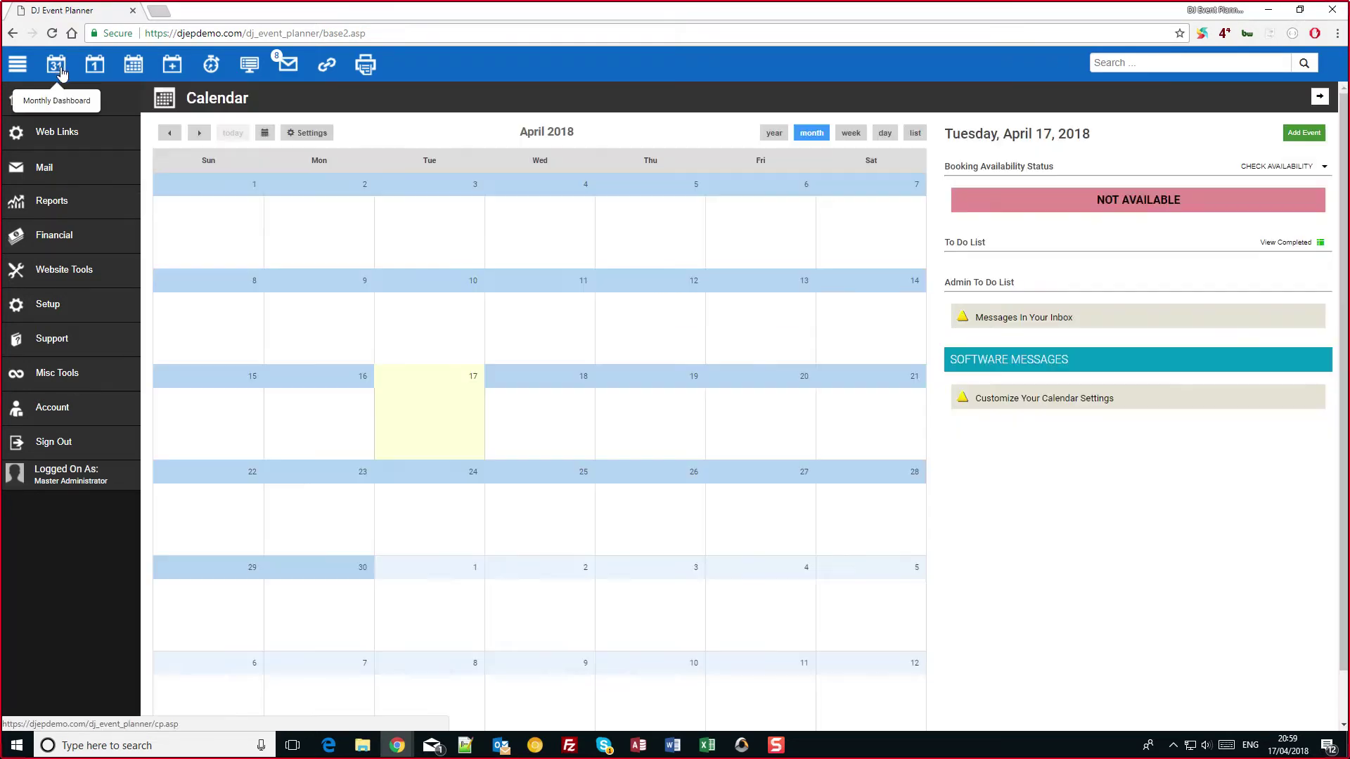
Show April 20's bookings and expand the Private Party, Wedding and Banquet previews.
left_click(761, 374)
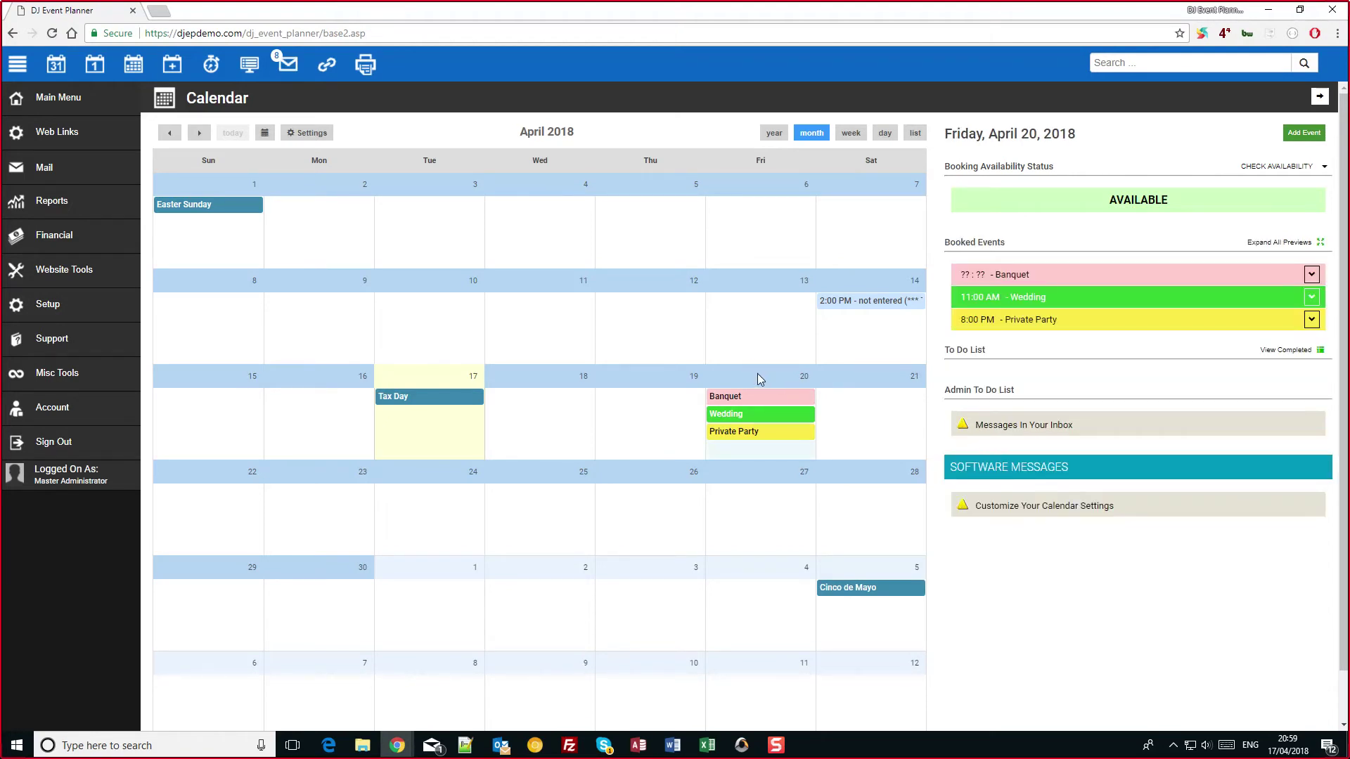
left_click_drag(943, 133, 1024, 466)
left_click(1023, 459)
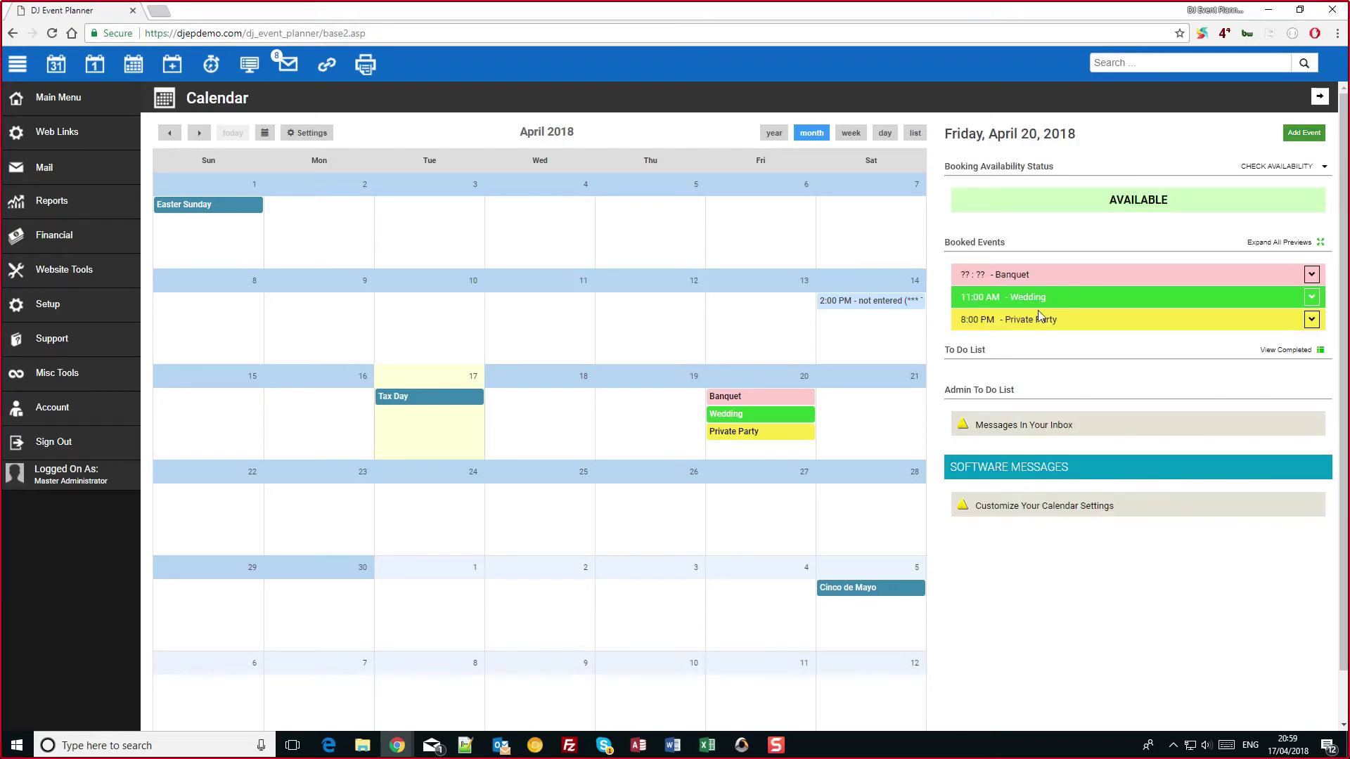
left_click(1311, 321)
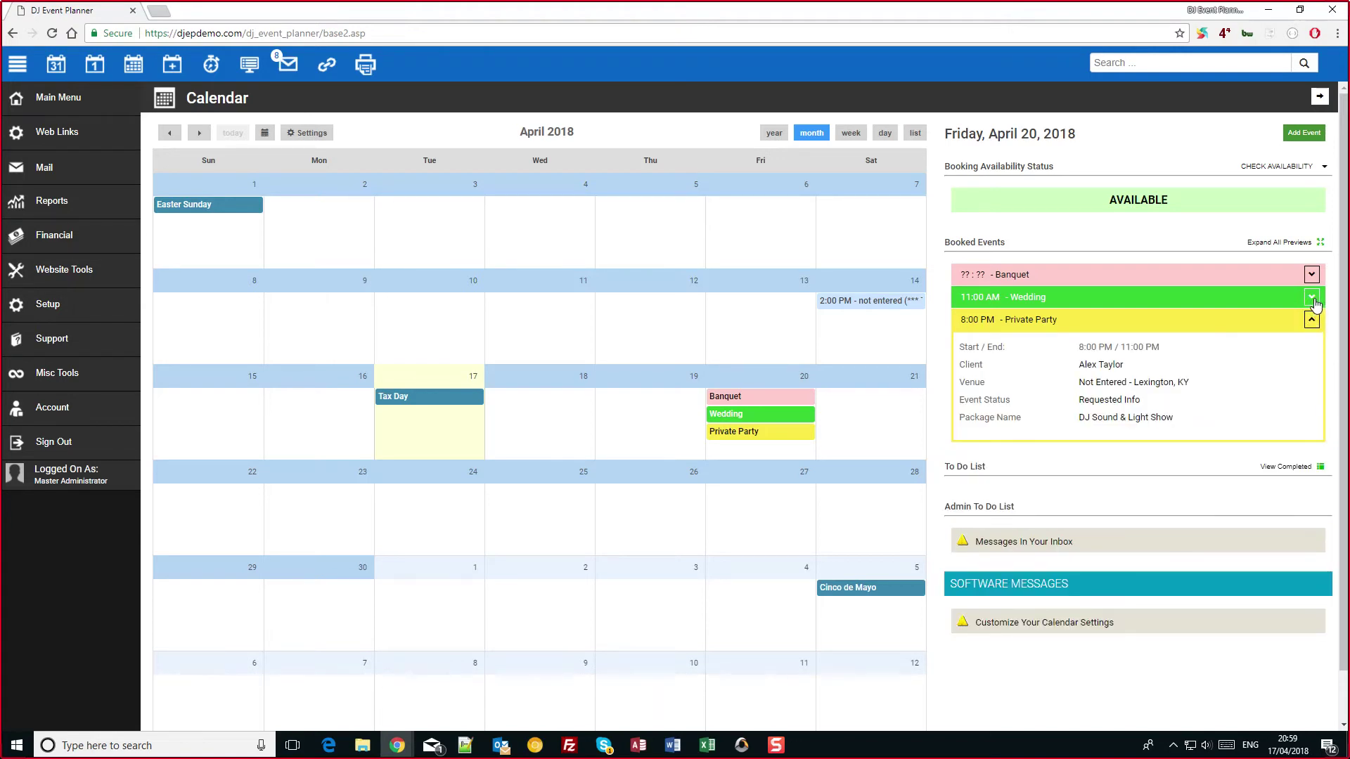
left_click(1313, 298)
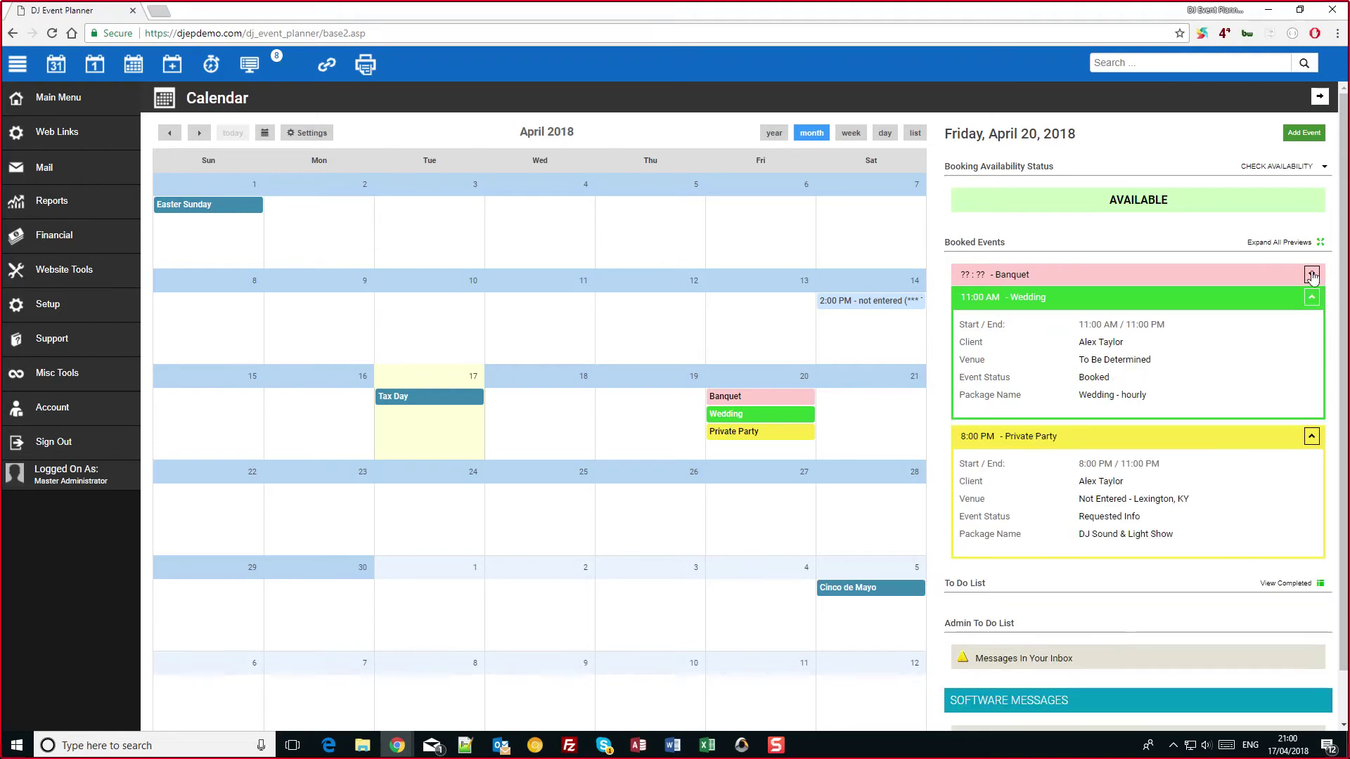
left_click(1311, 275)
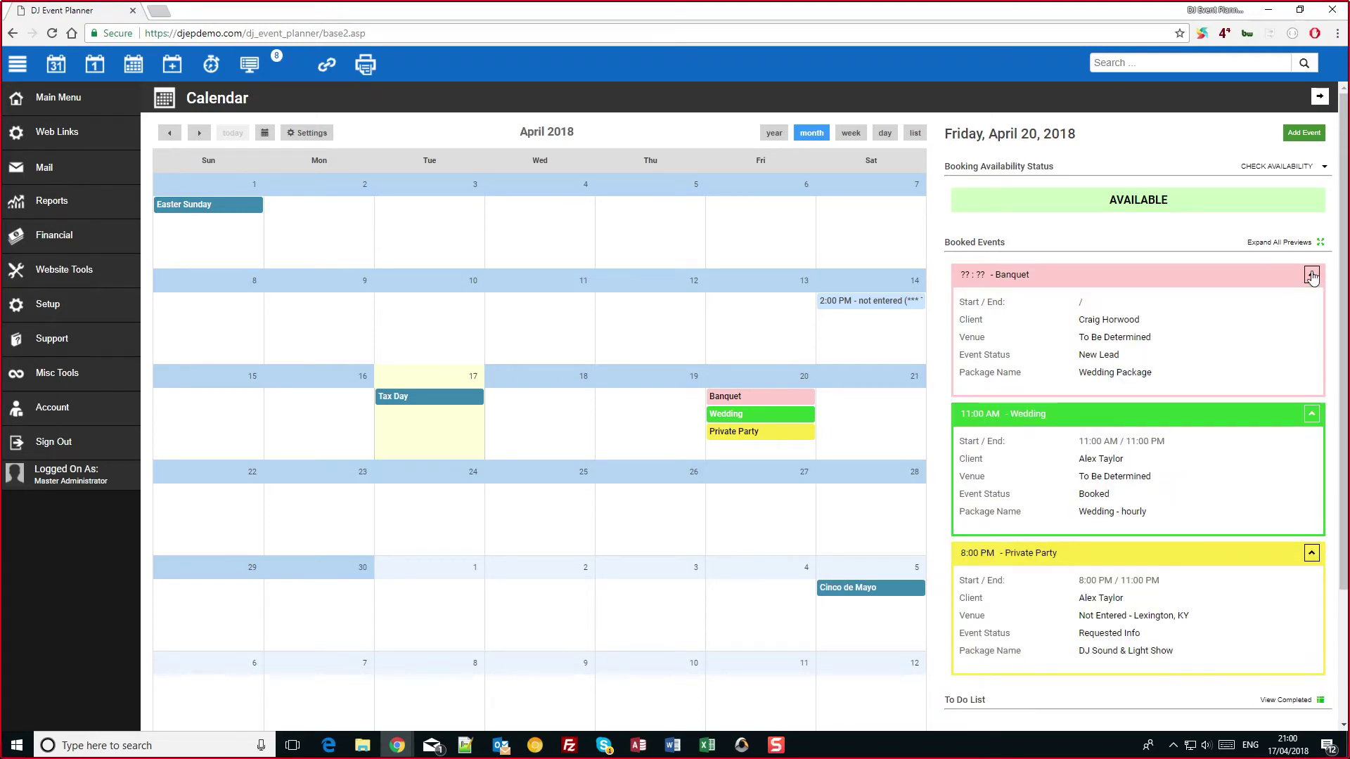
Collapse the three previews again, then toggle Expand All Previews on and back off.
left_click(1312, 275)
left_click(1311, 297)
left_click(1312, 321)
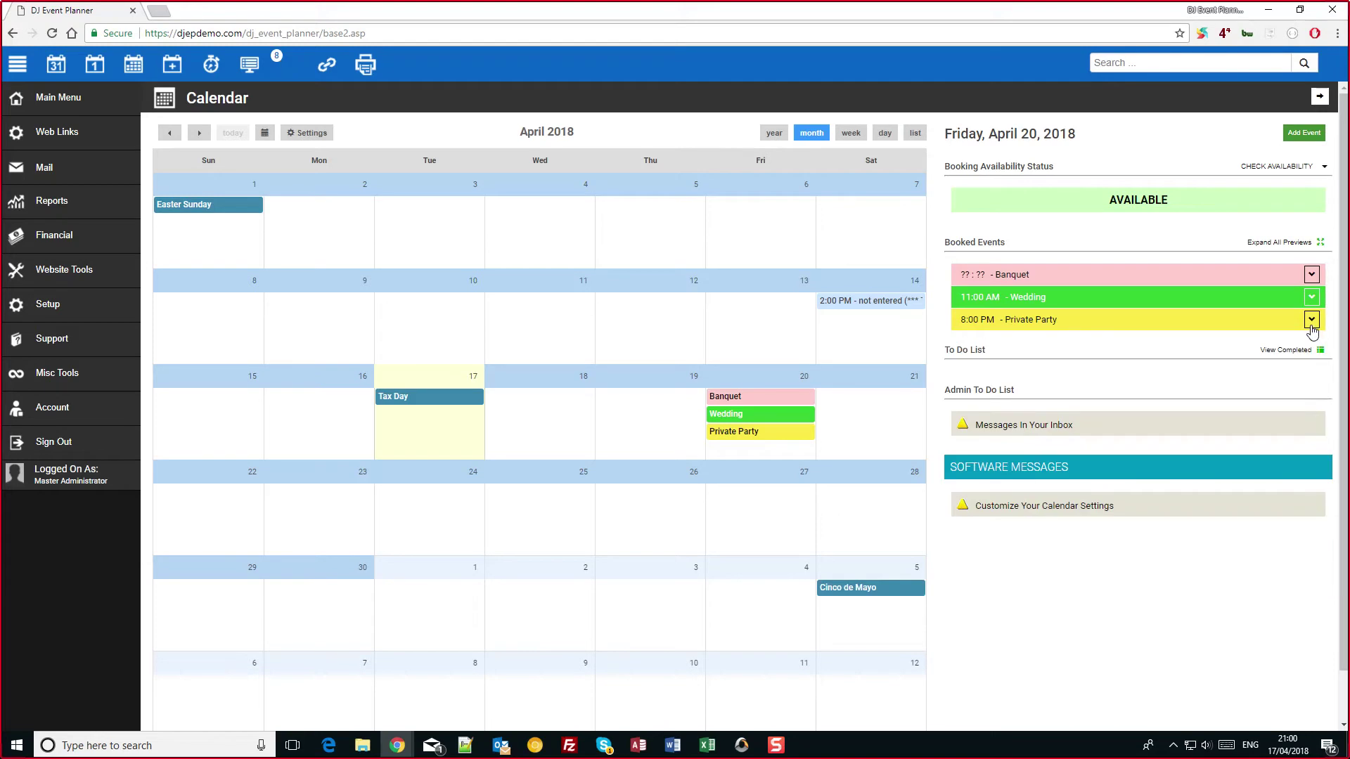
left_click(1289, 244)
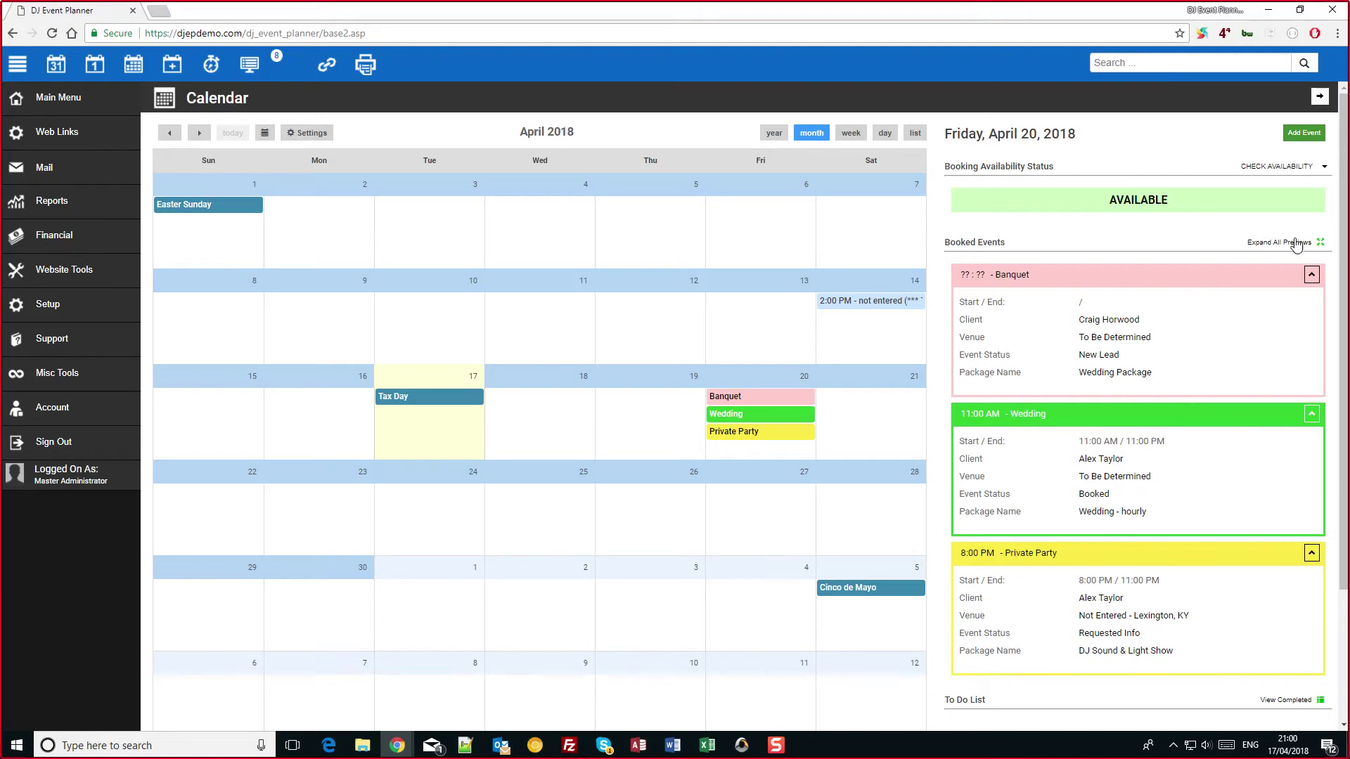
left_click(1280, 242)
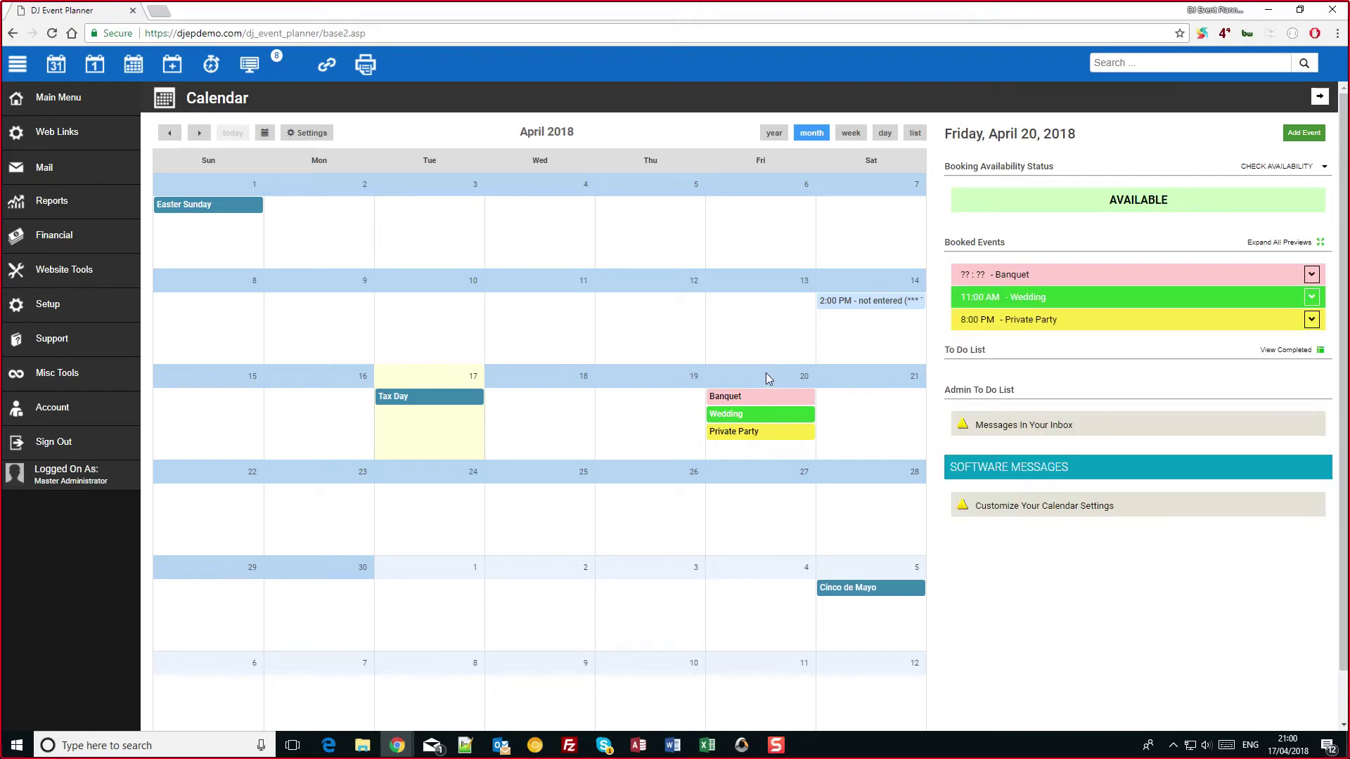
left_click(314, 140)
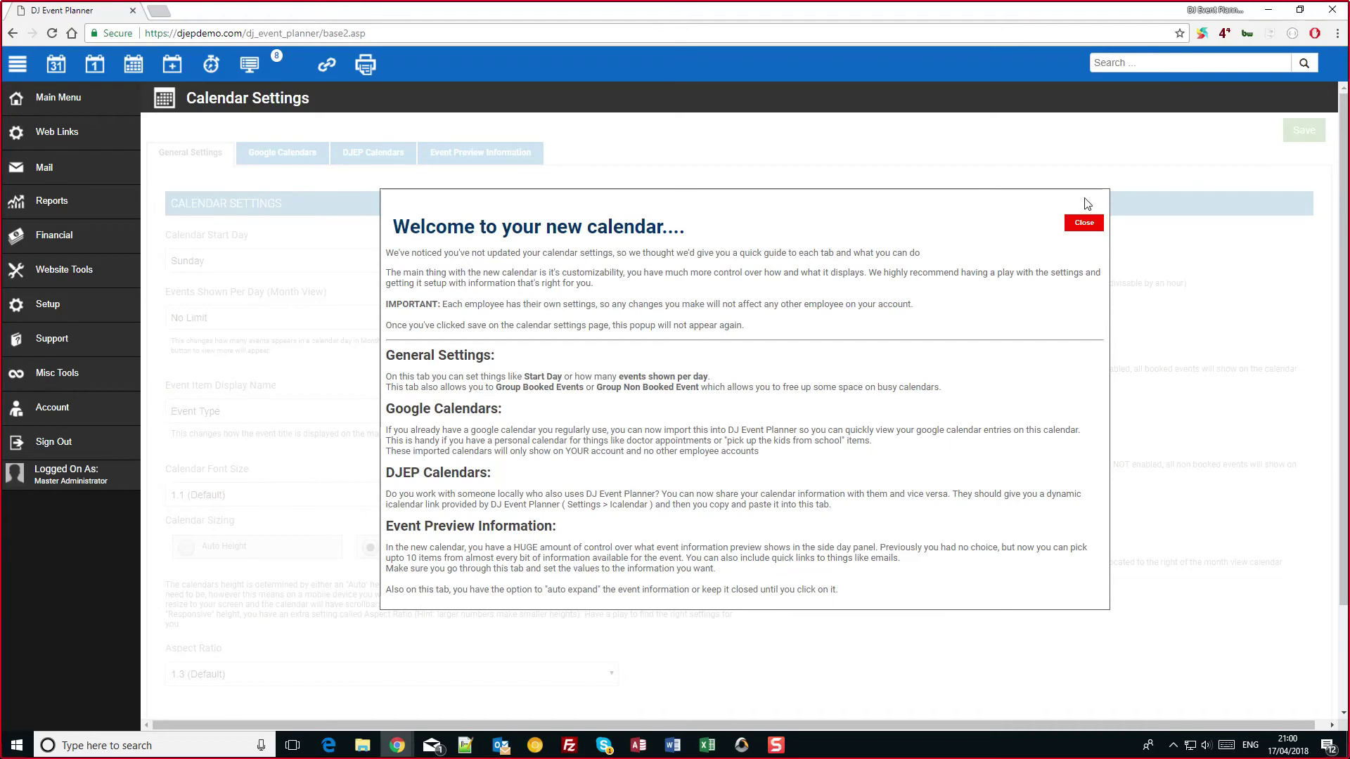
Review General Settings, keeping Sunday start day, No Limit events per day, and Event Type titles.
left_click(1086, 227)
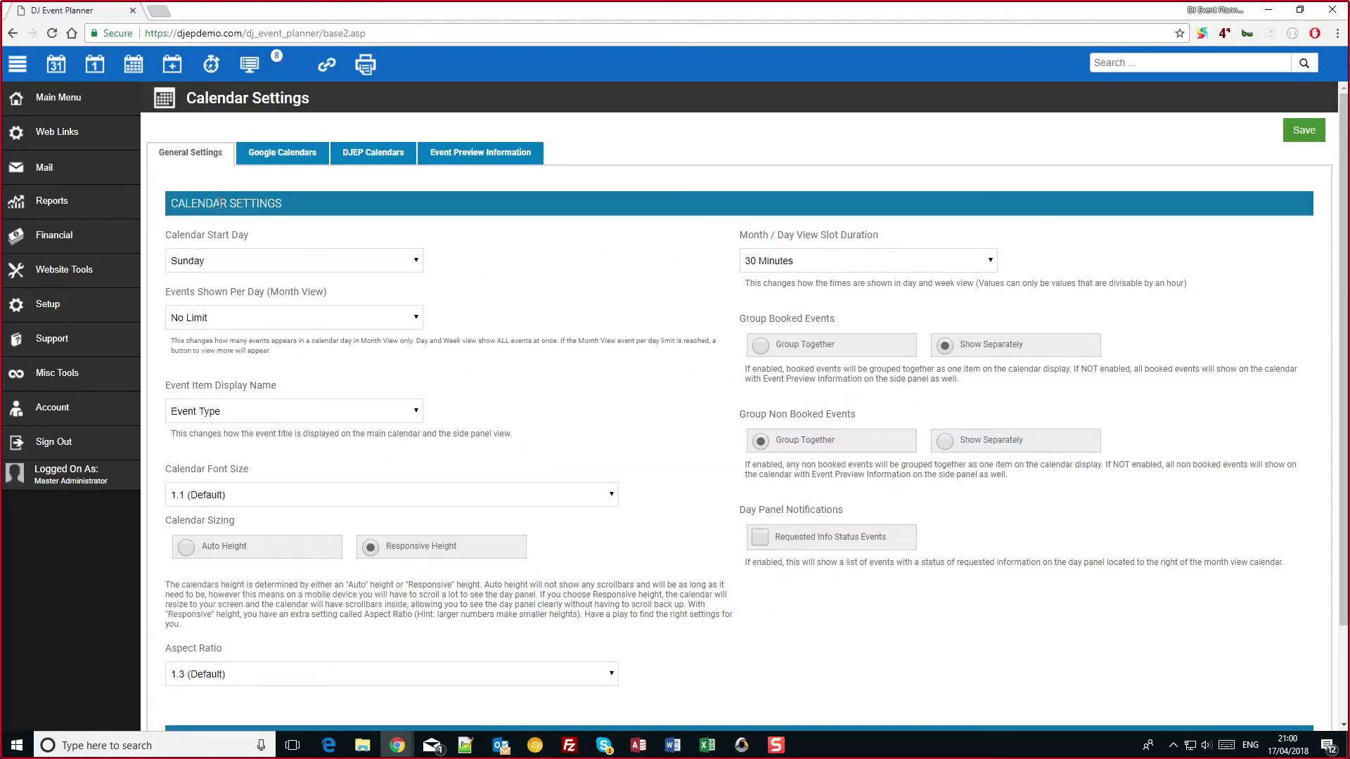
left_click(279, 265)
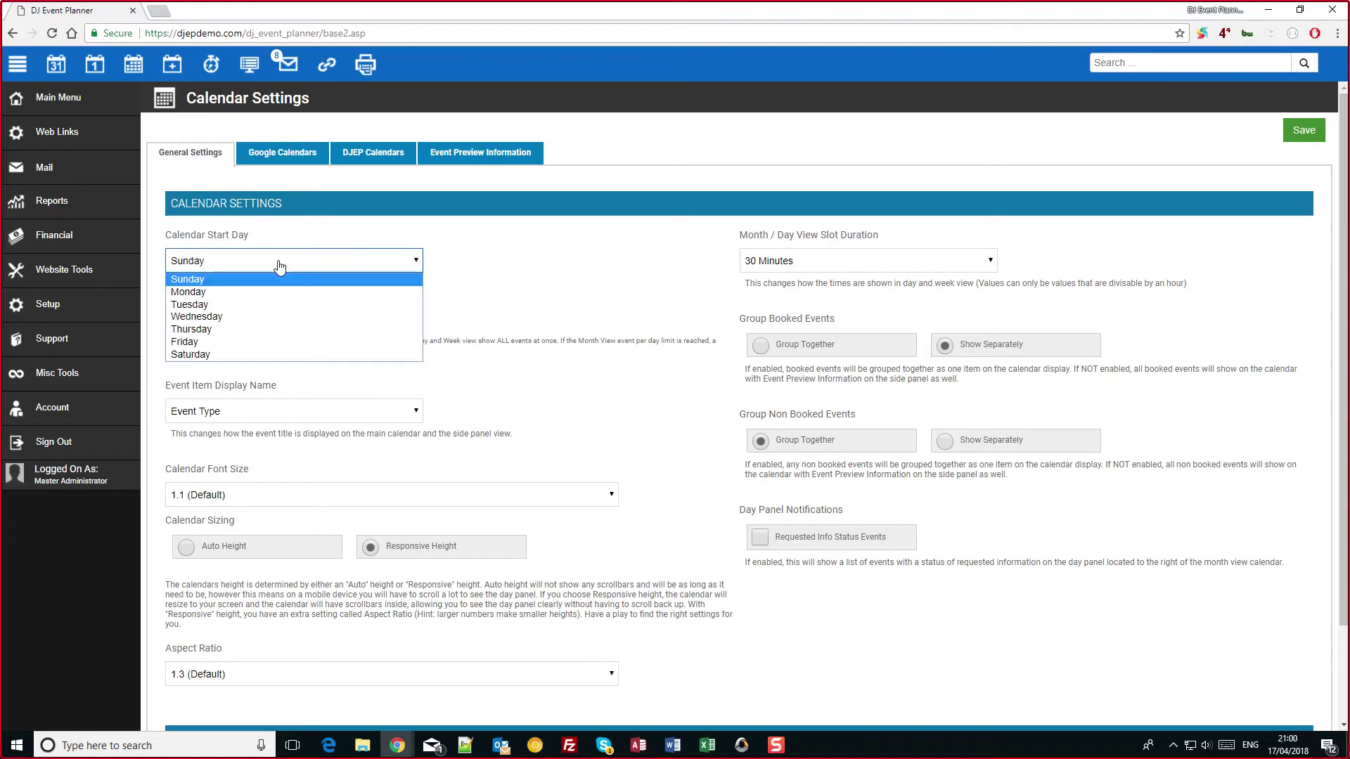
left_click(326, 280)
left_click(369, 325)
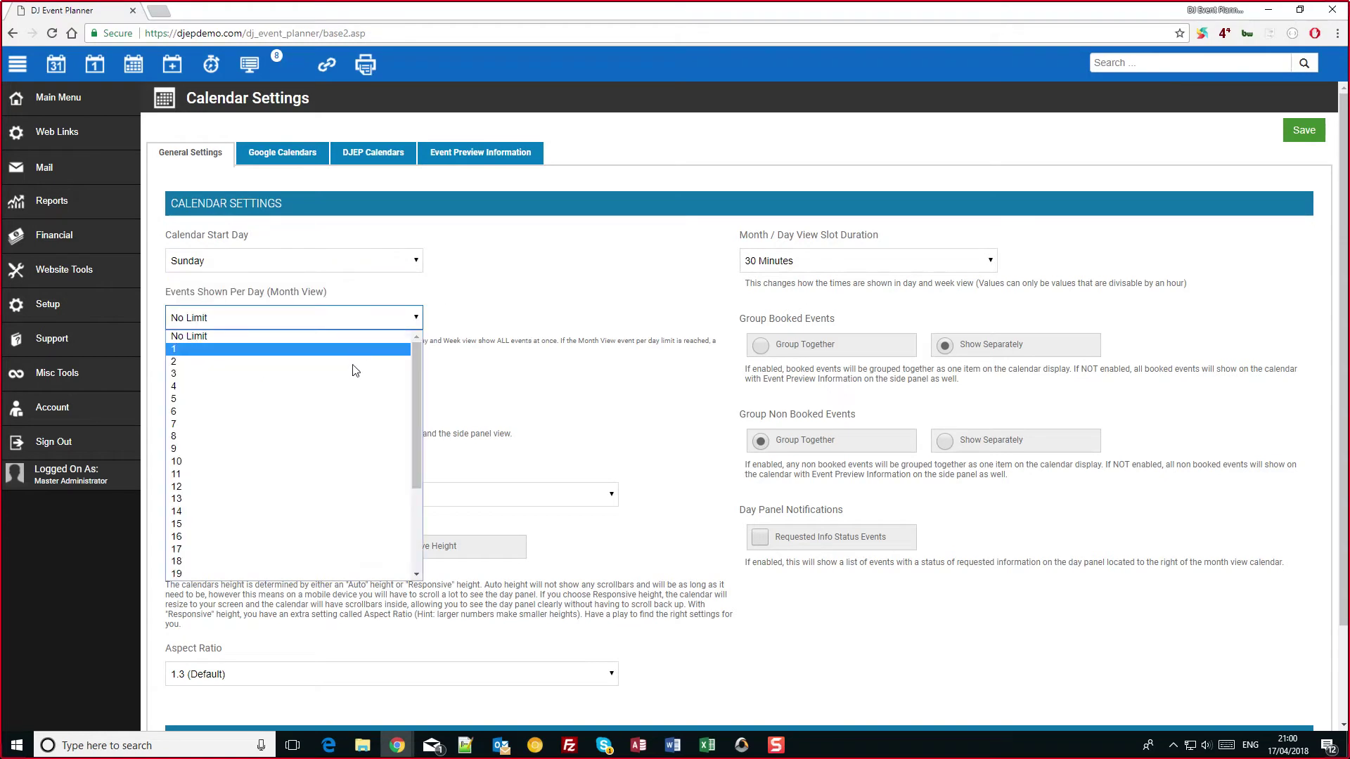
left_click(547, 313)
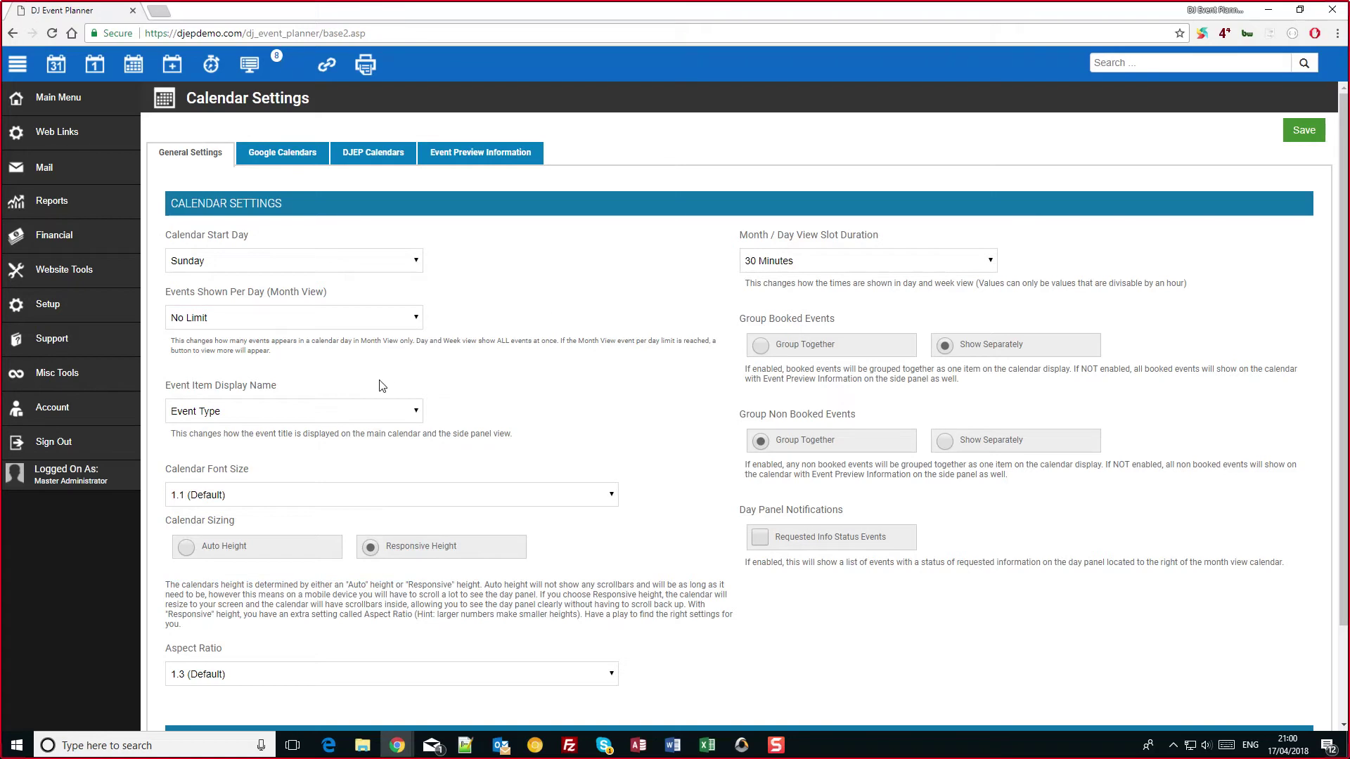
left_click(359, 415)
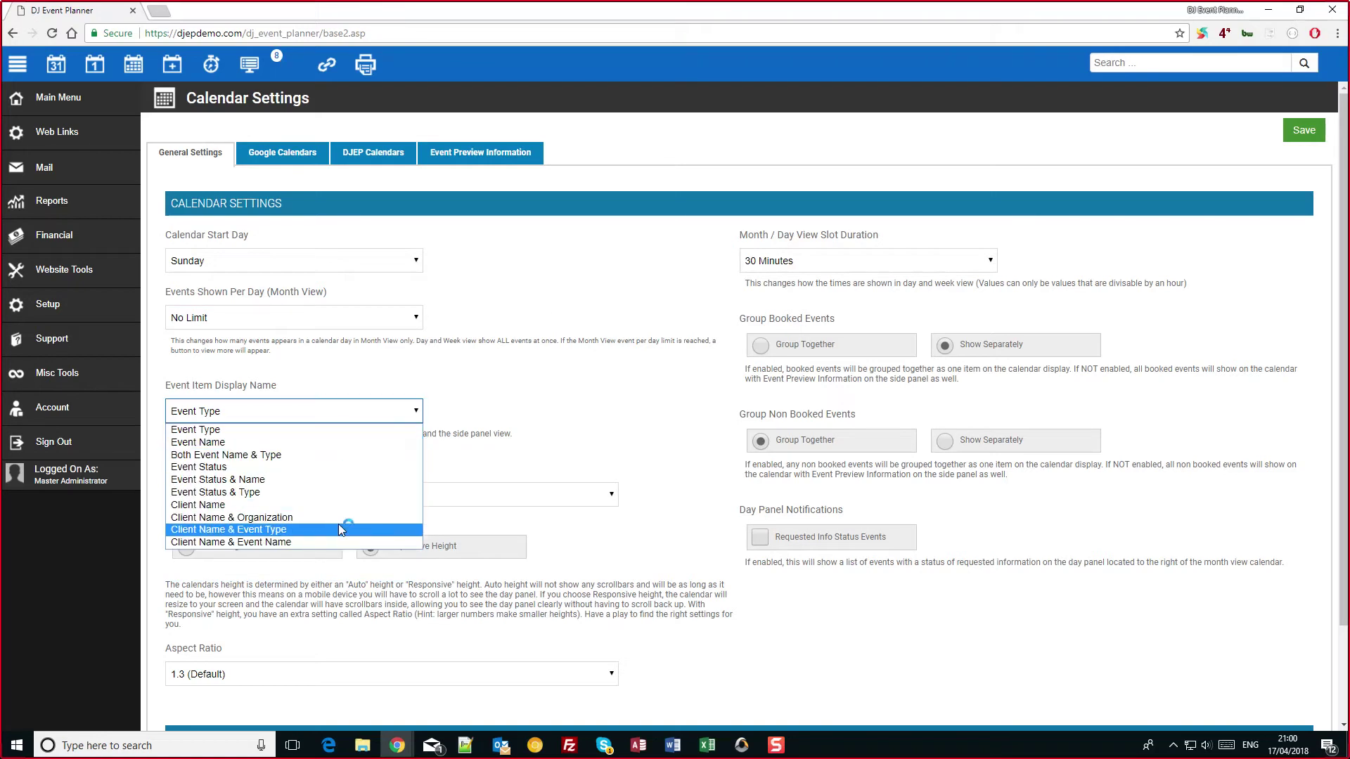
left_click(489, 380)
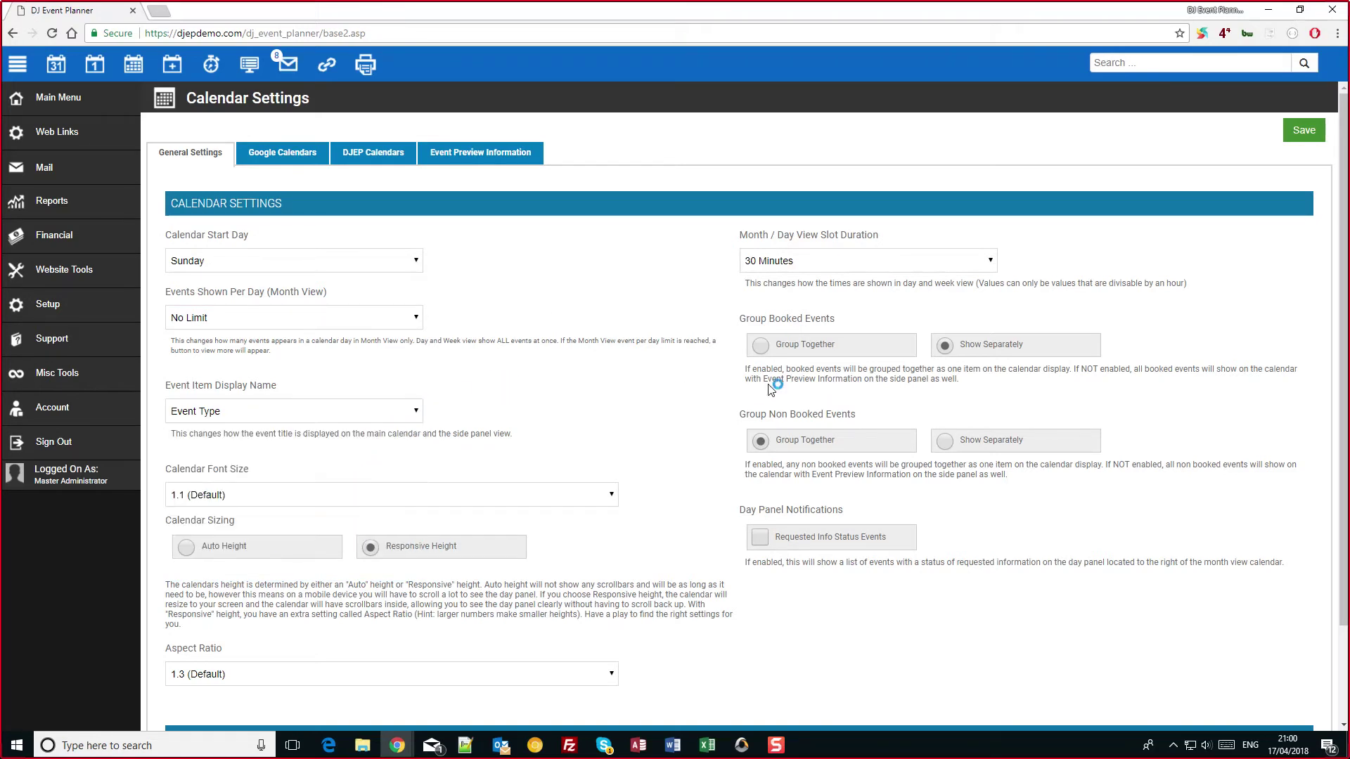
Group non-booked events together, toggle Birthdays And Anniversaries on and off, then view Google Calendars.
left_click(763, 442)
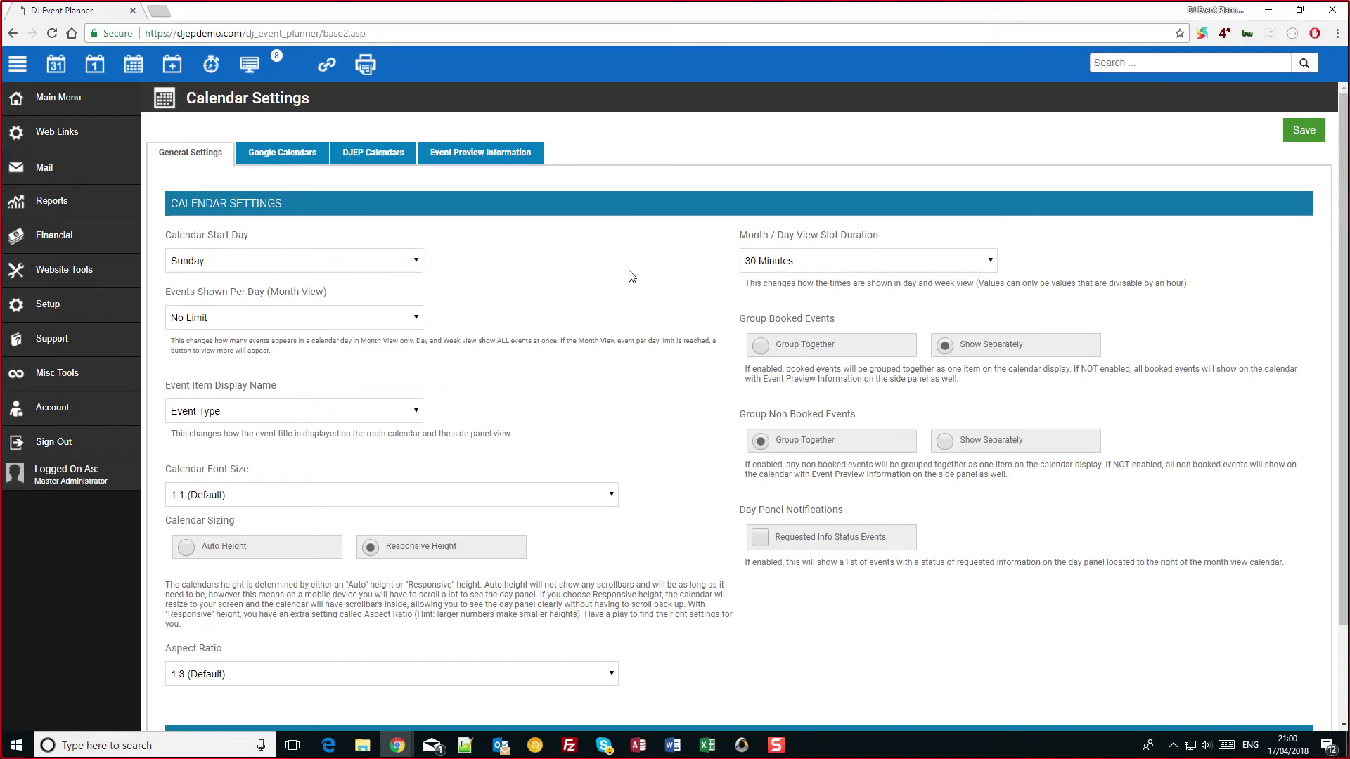
scroll(528, 343, "down", 1)
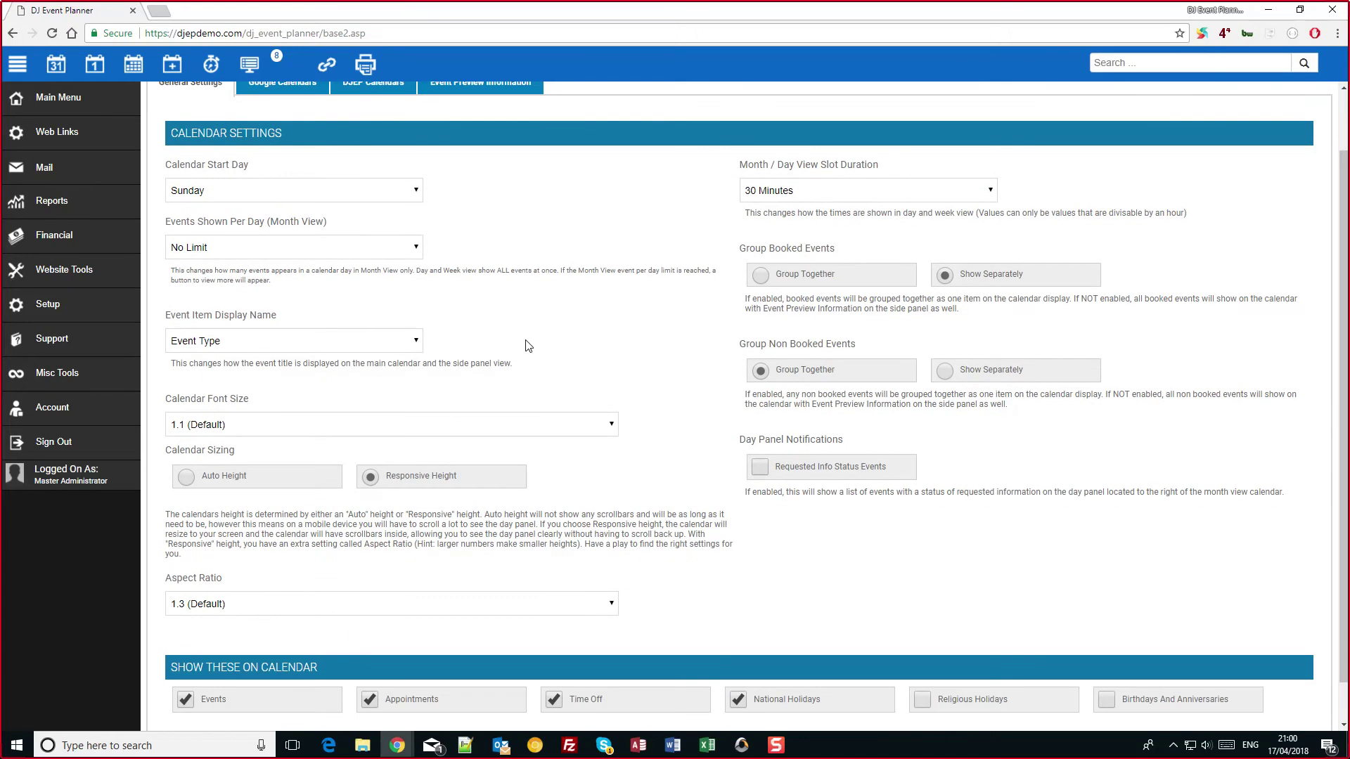
scroll(528, 344, "down", 1)
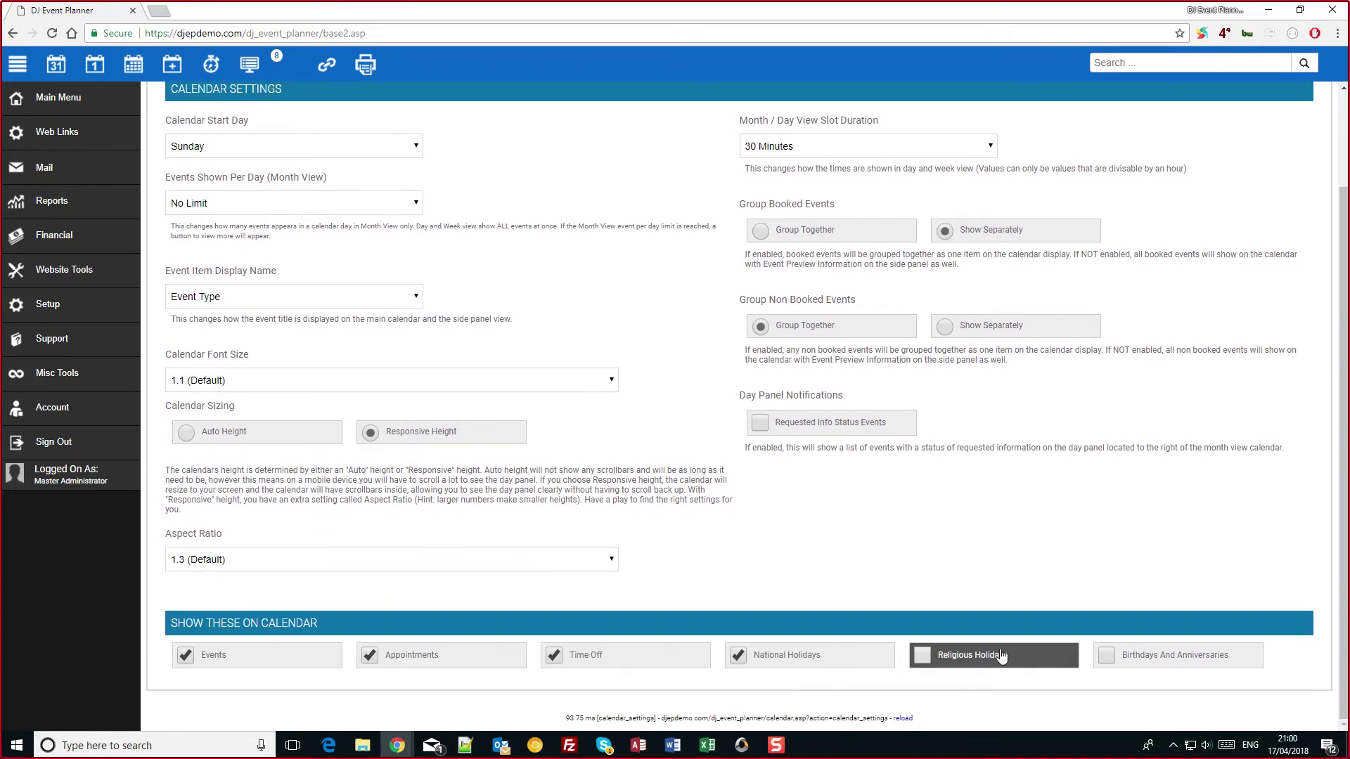
left_click(1139, 662)
scroll(700, 550, "down", 2)
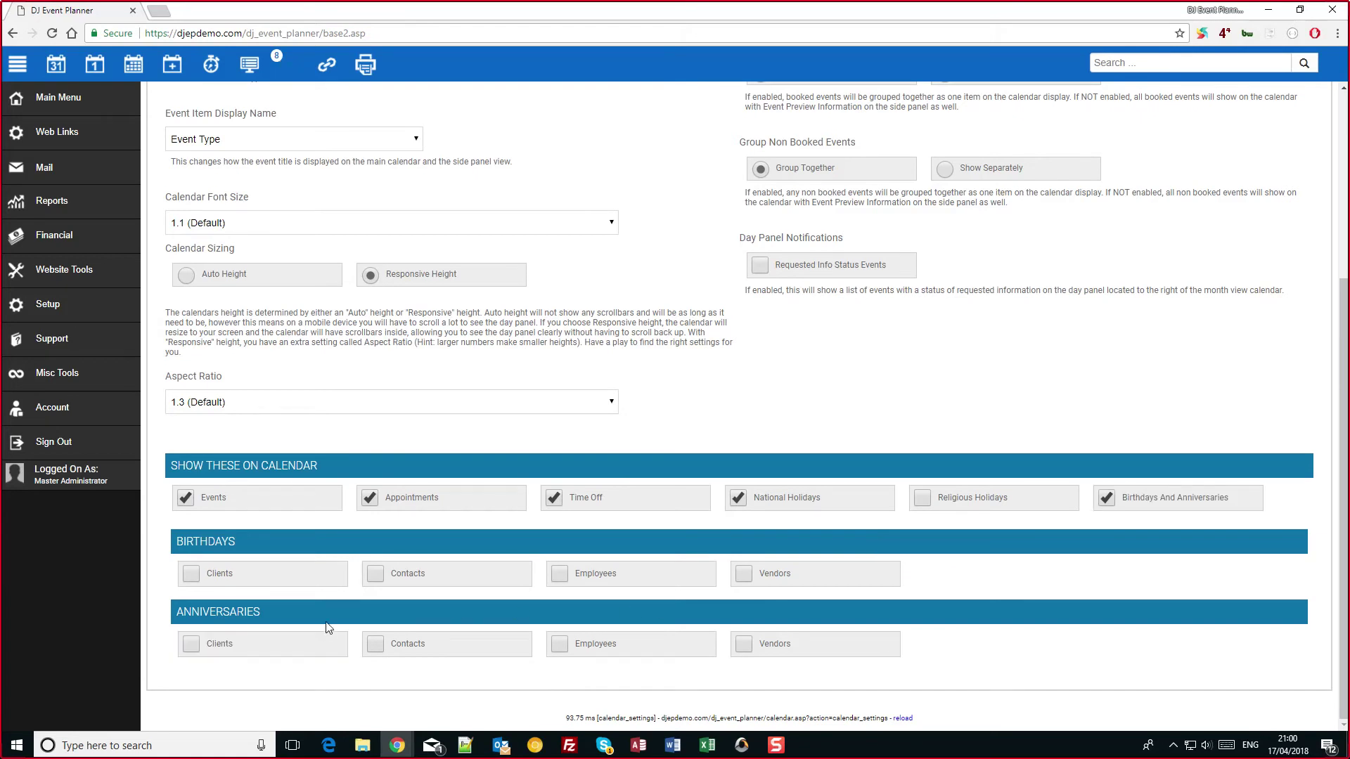
left_click(1150, 505)
scroll(419, 319, "up", 2)
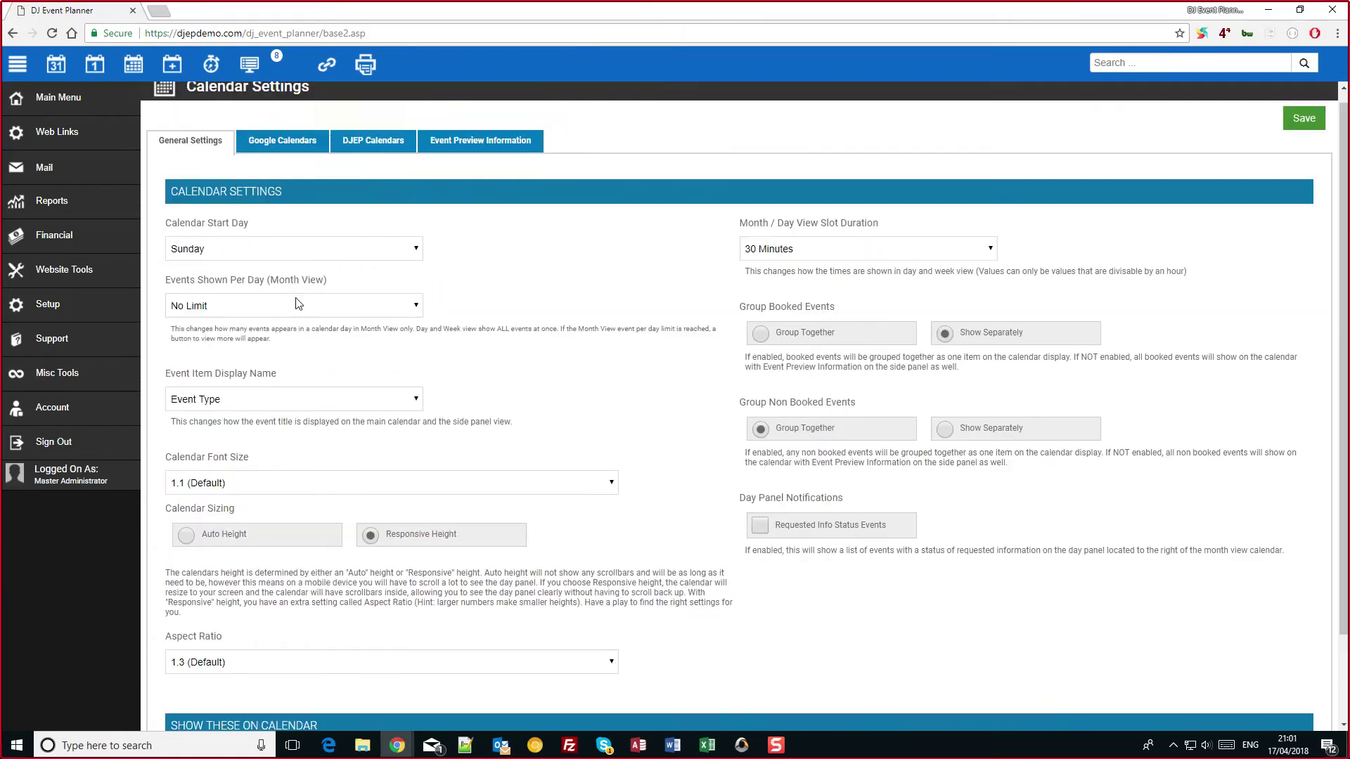
left_click(301, 152)
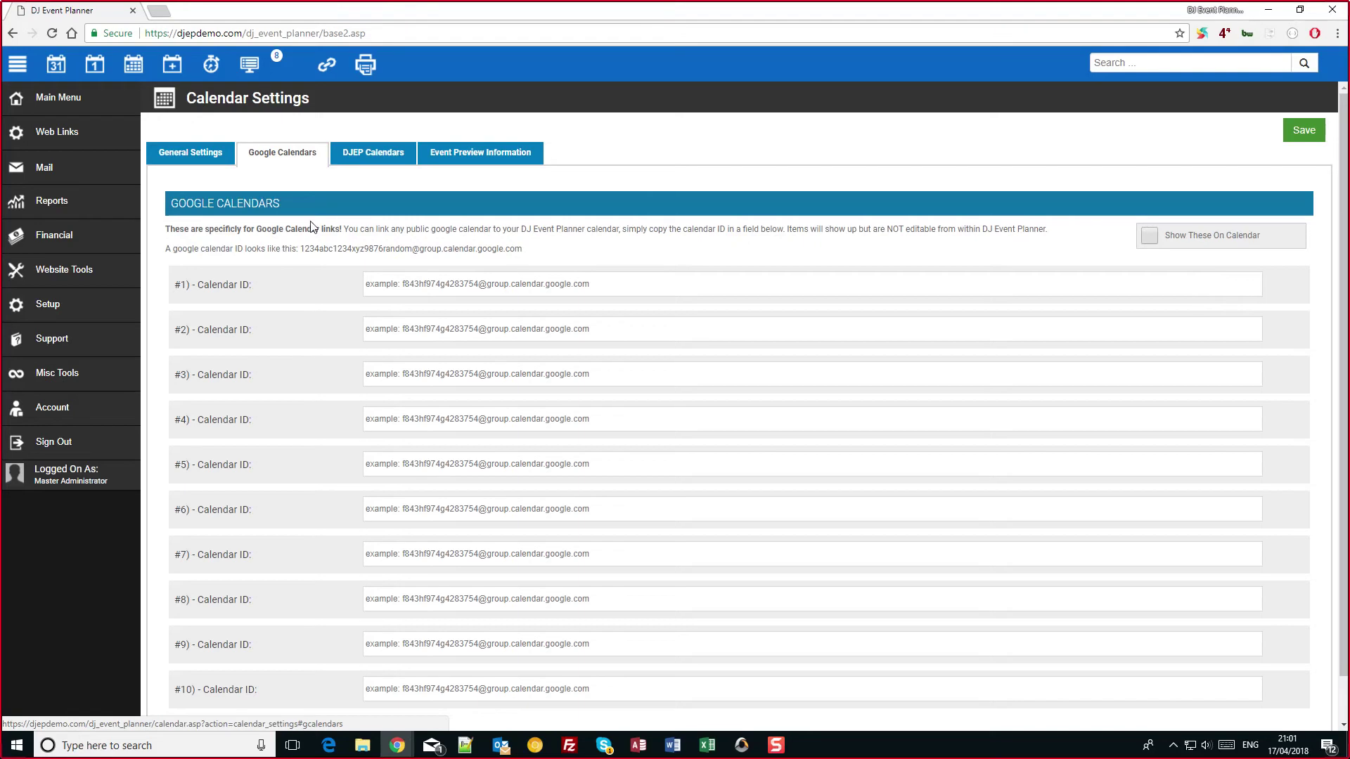
Look over the Other DJEP Calendars and setup options, ending on the Event Preview Information tab.
left_click(369, 157)
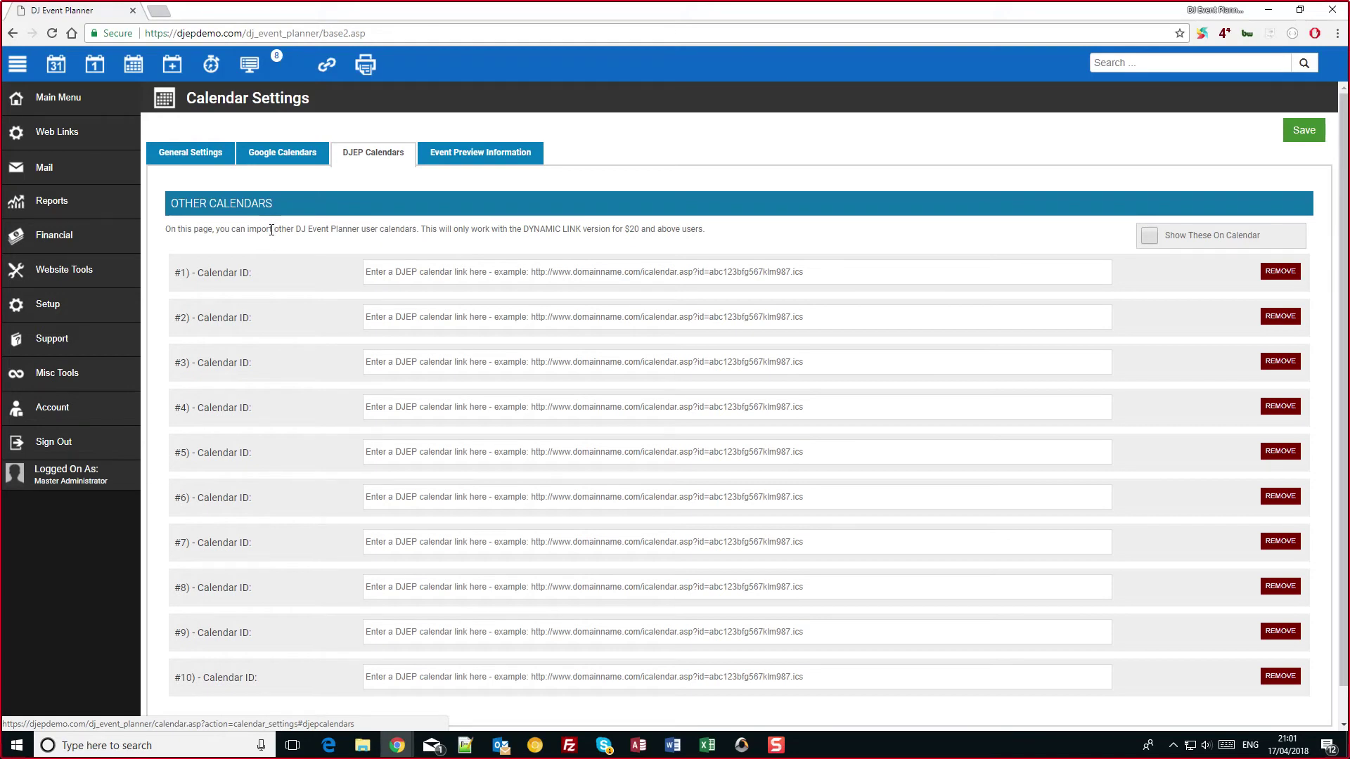
left_click(75, 306)
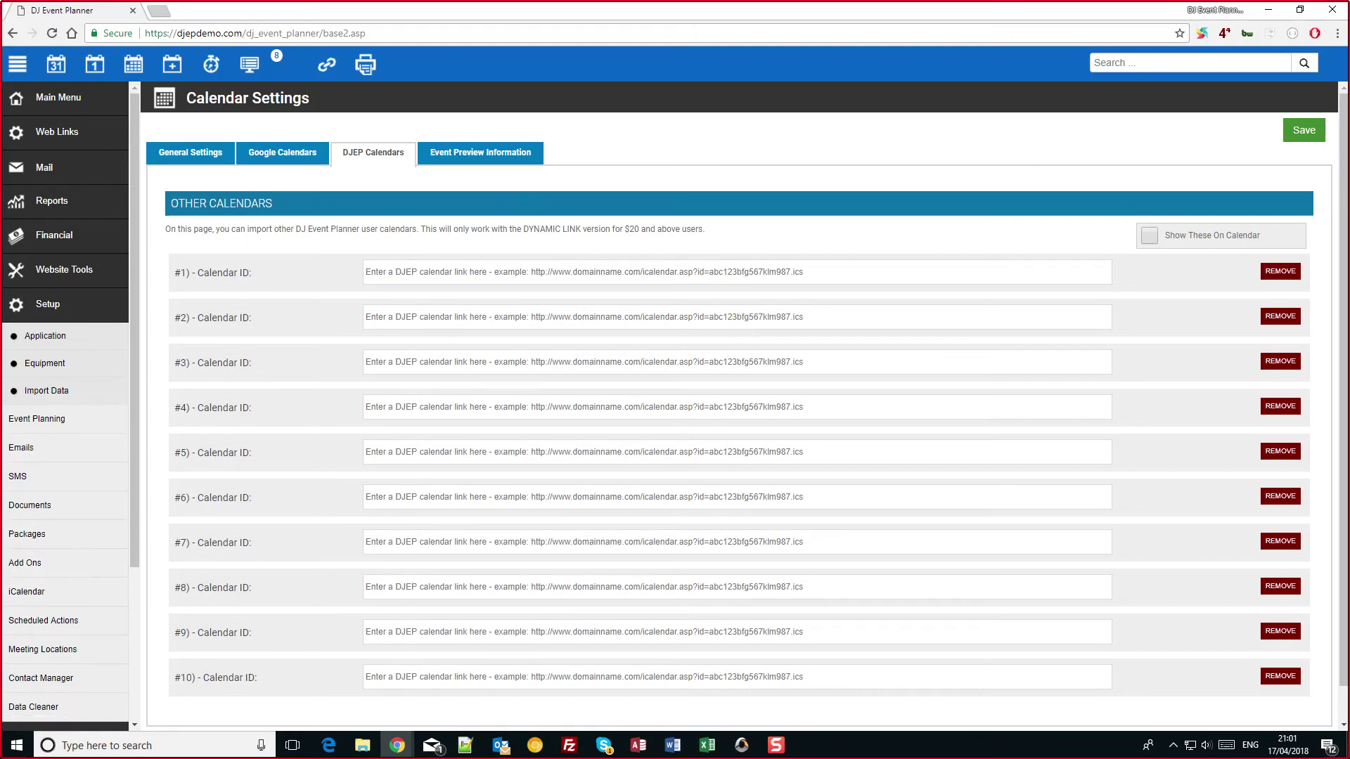
left_click(383, 273)
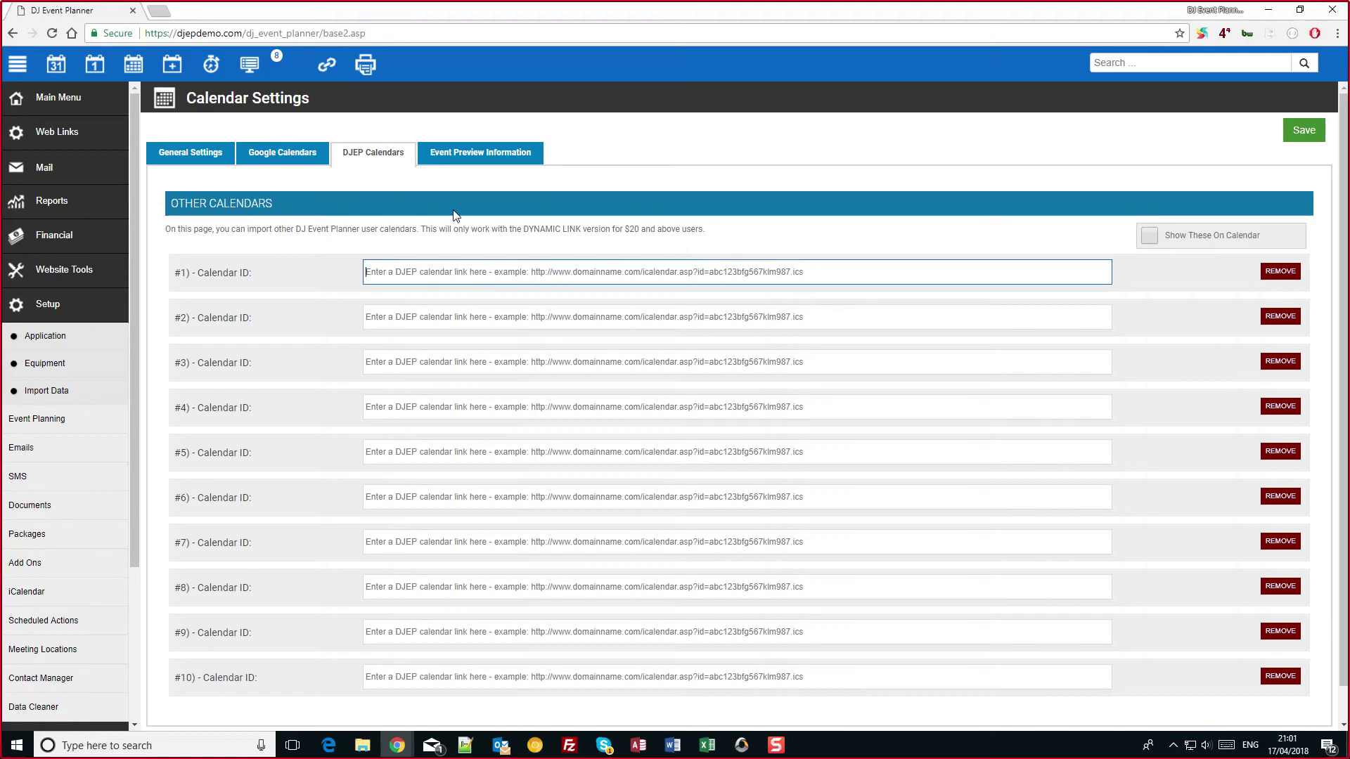
left_click(453, 155)
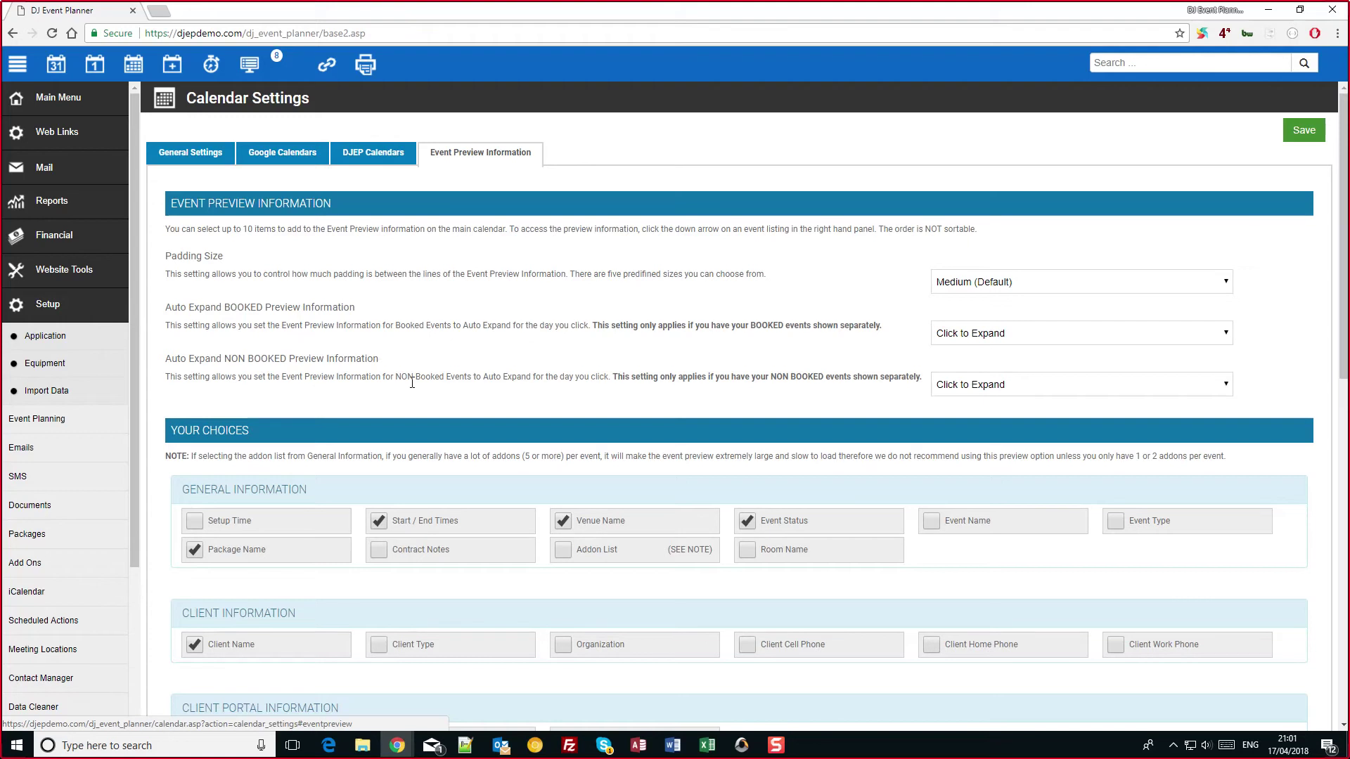
Duplicate the page into a second tab, preview April 20's Banquet there, and return to the settings tab.
right_click(106, 11)
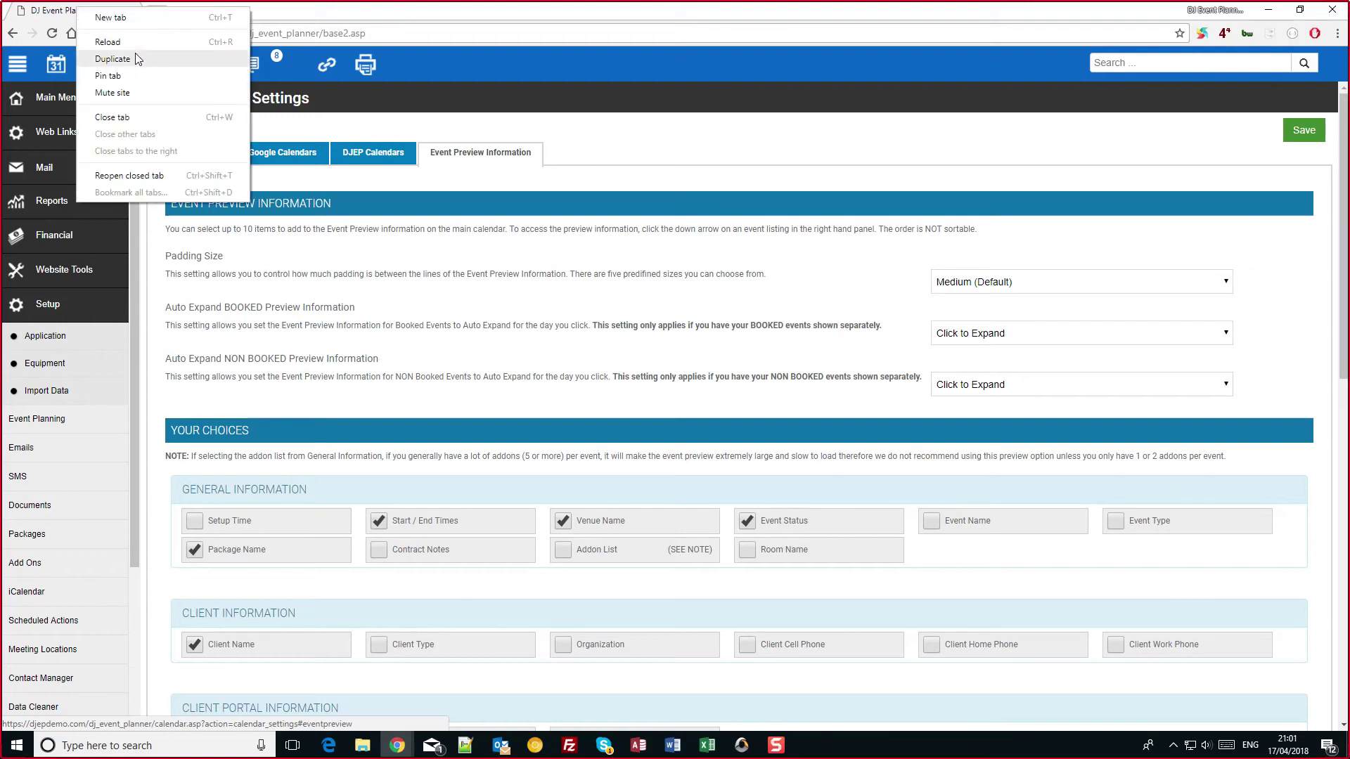
left_click(142, 59)
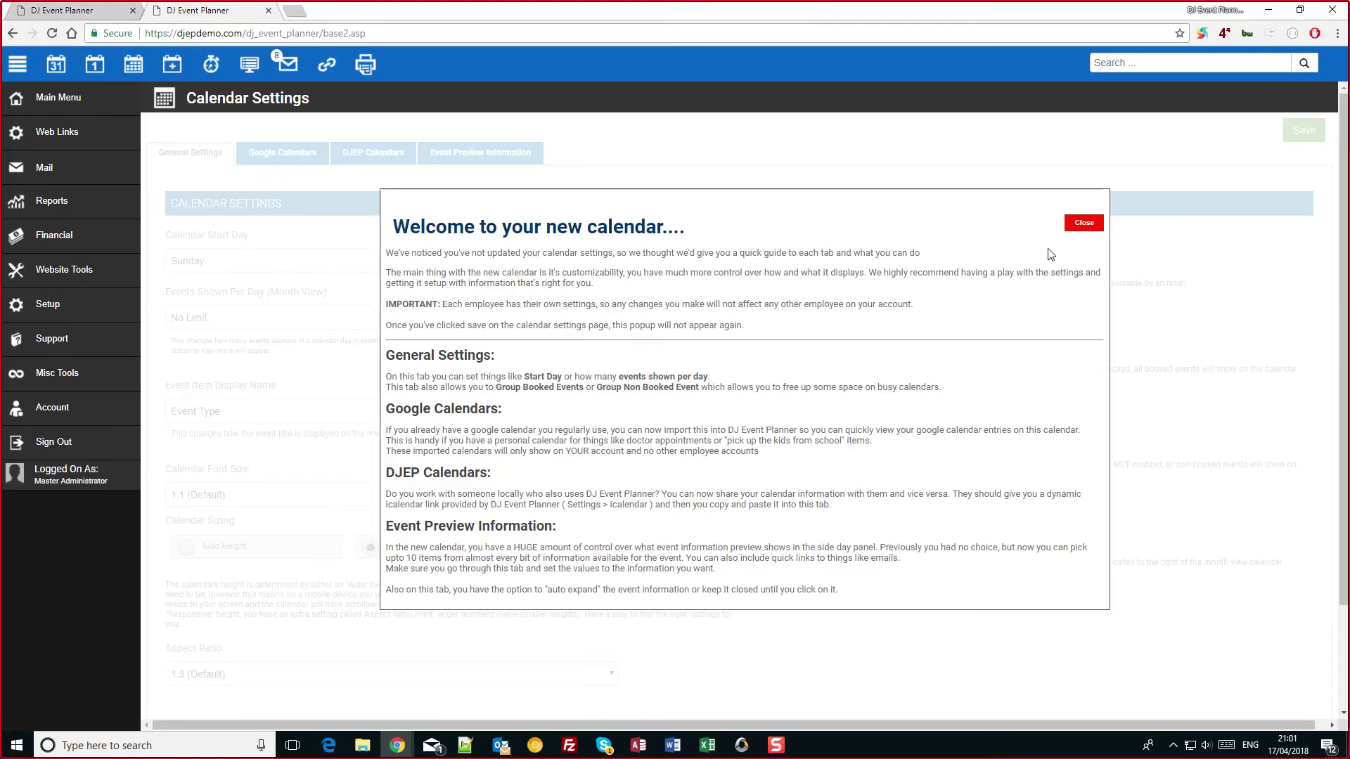
left_click(1083, 223)
left_click(56, 65)
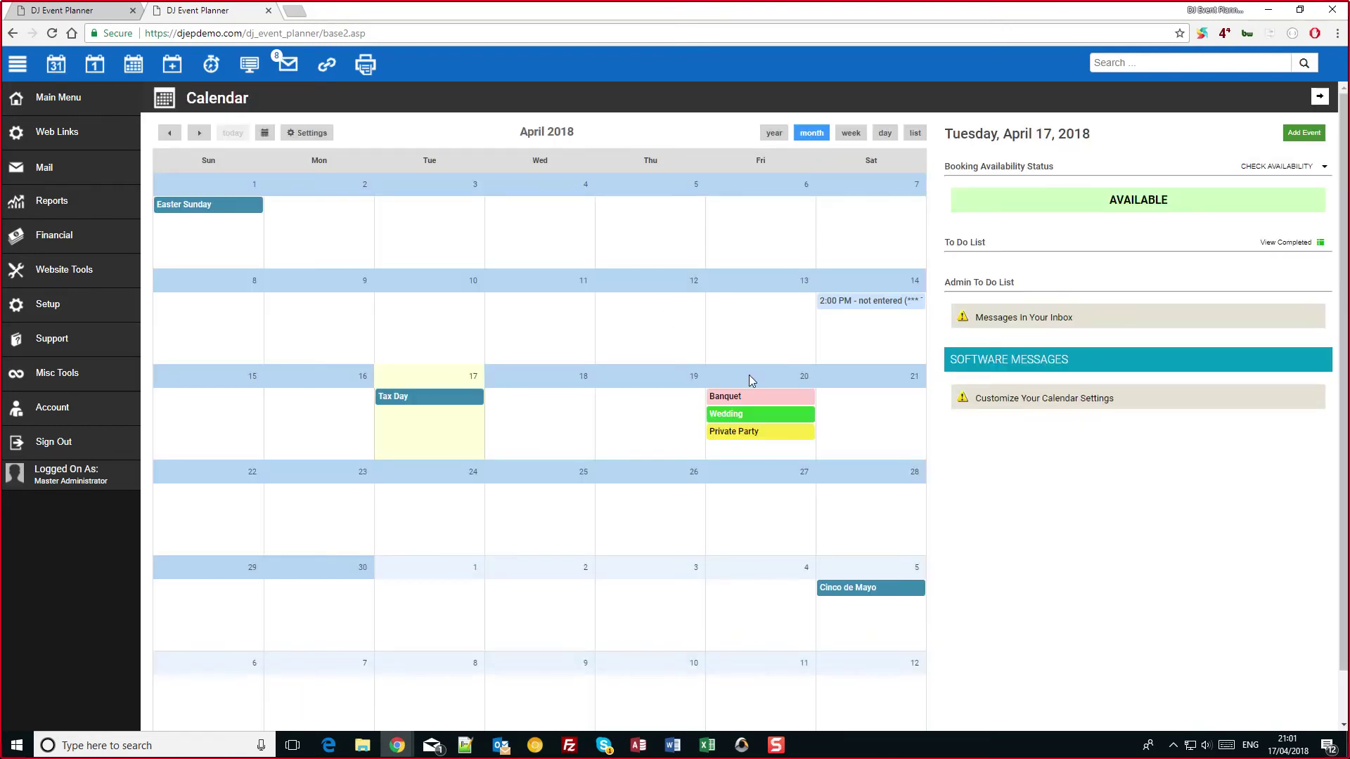
left_click(748, 375)
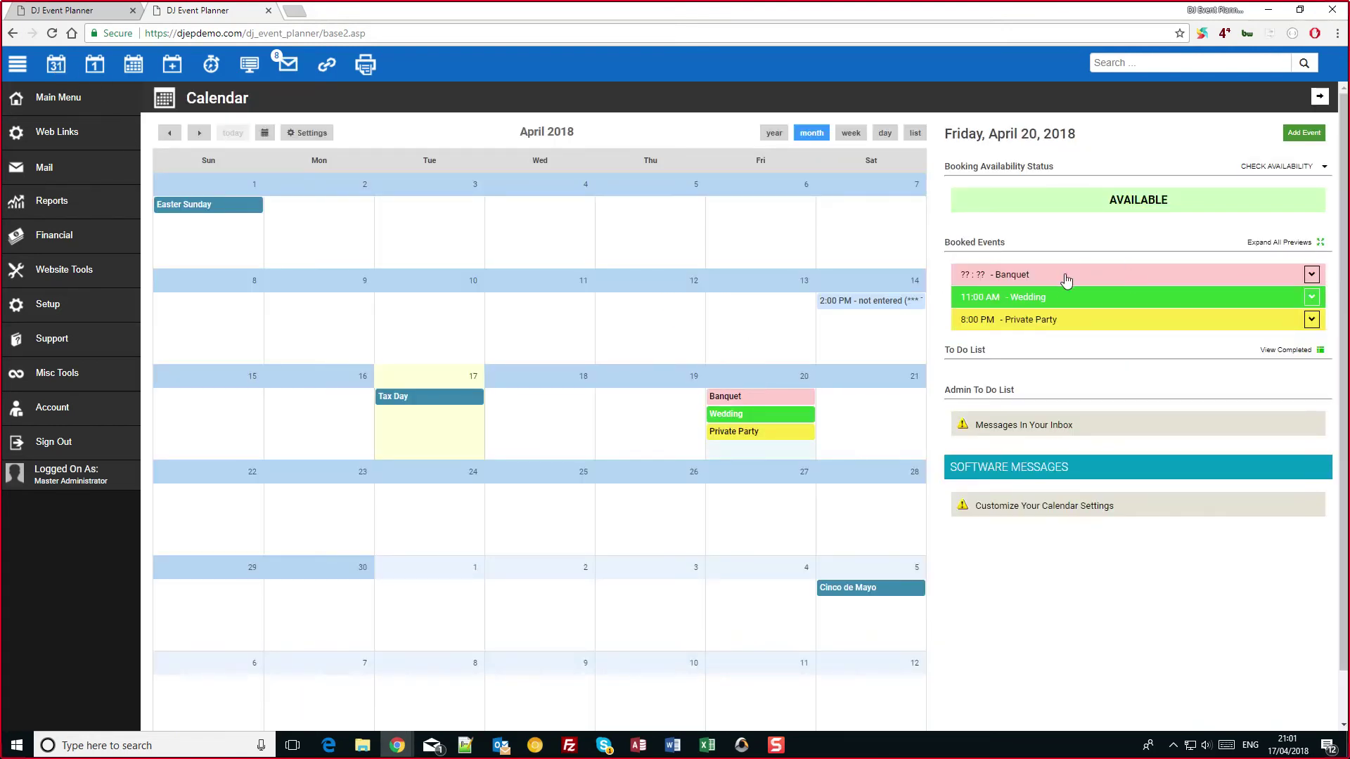
left_click(1311, 275)
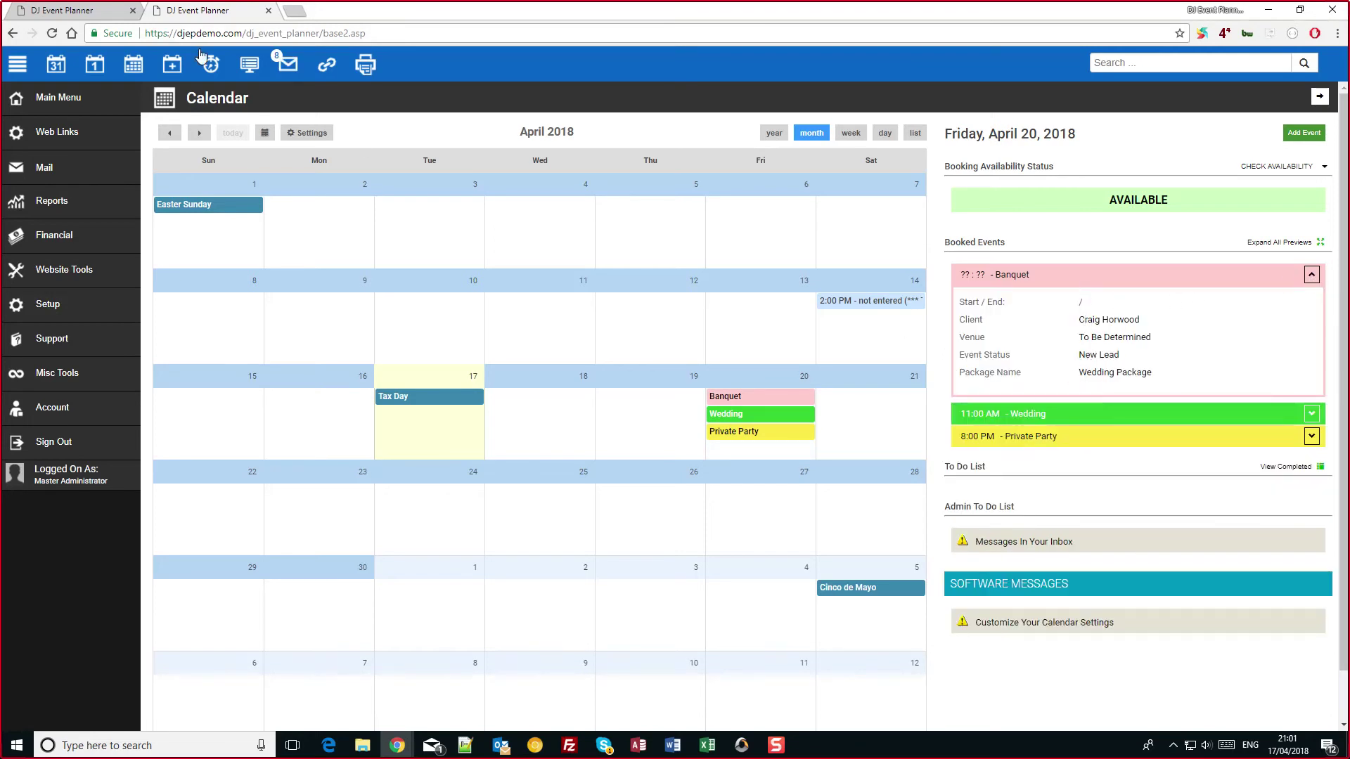
left_click(80, 12)
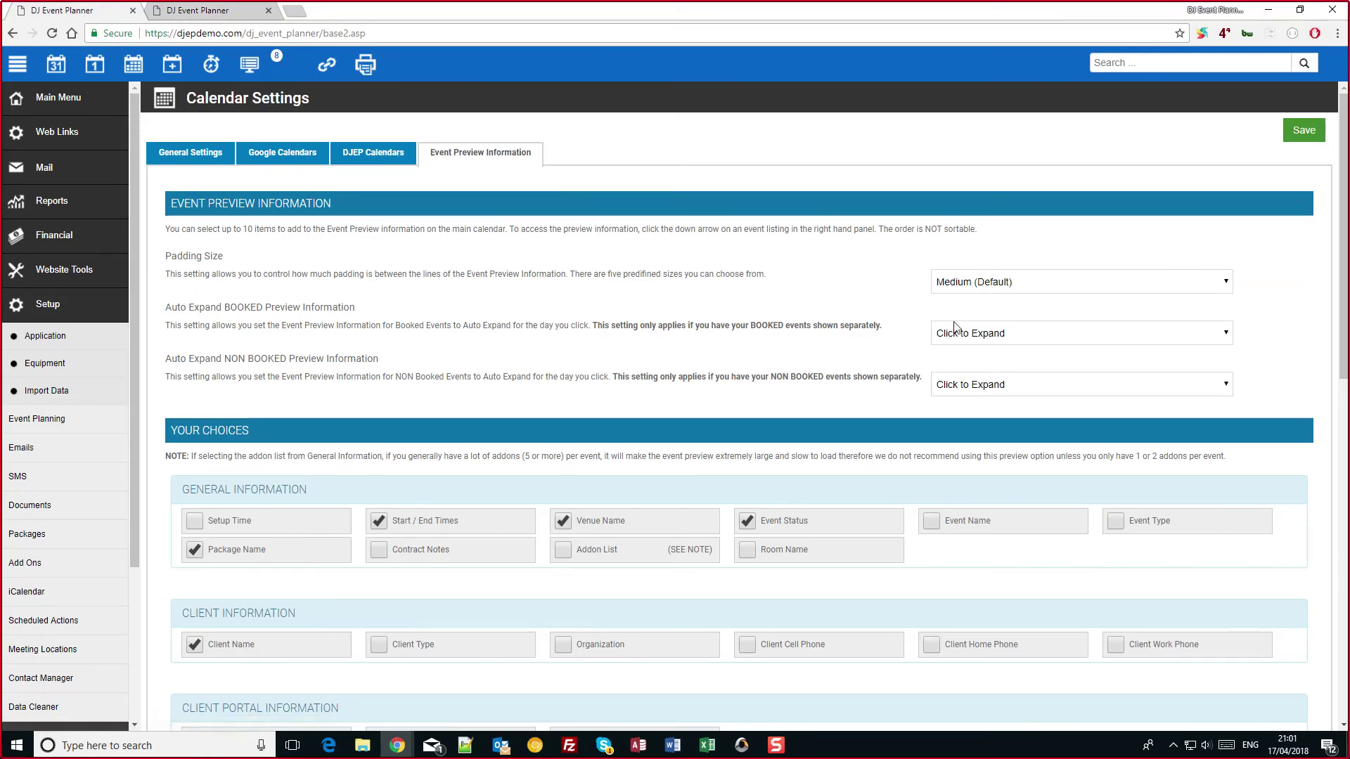
left_click(1014, 338)
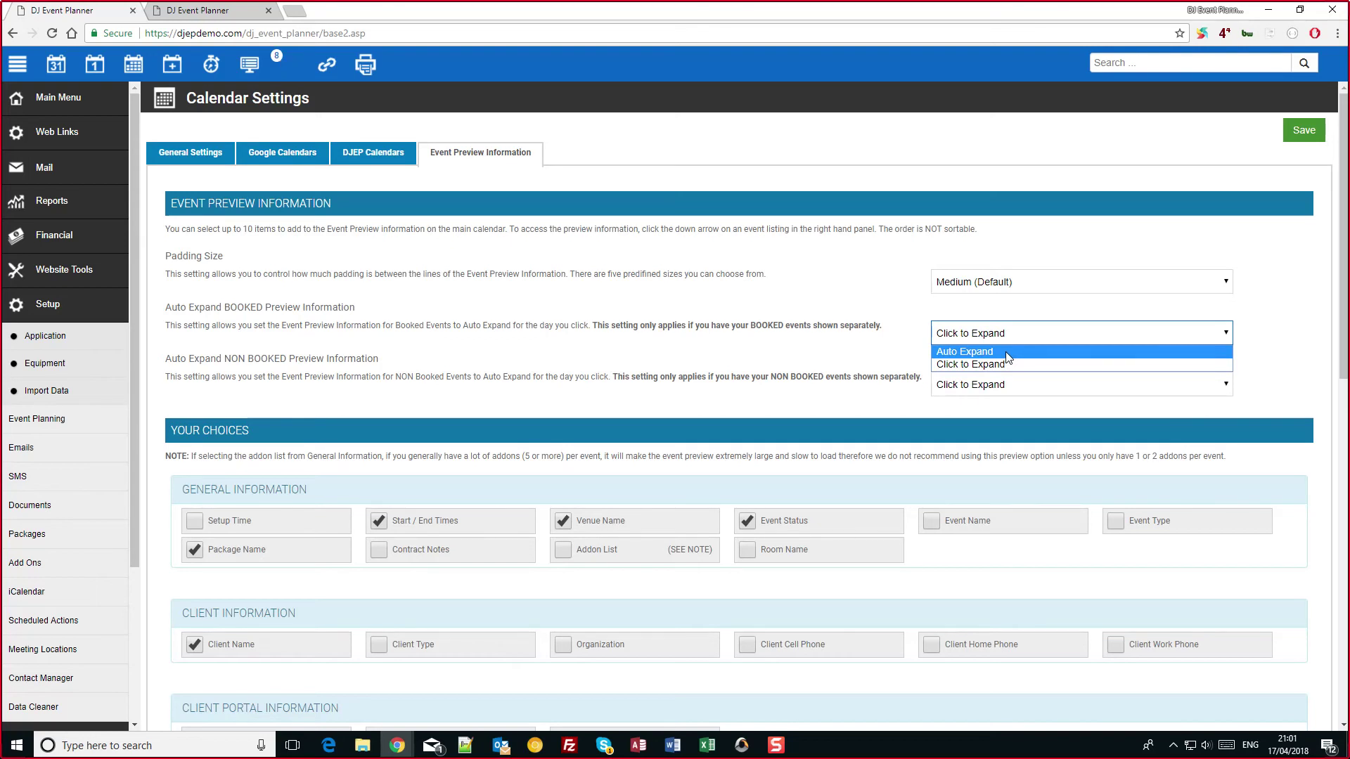
left_click(953, 389)
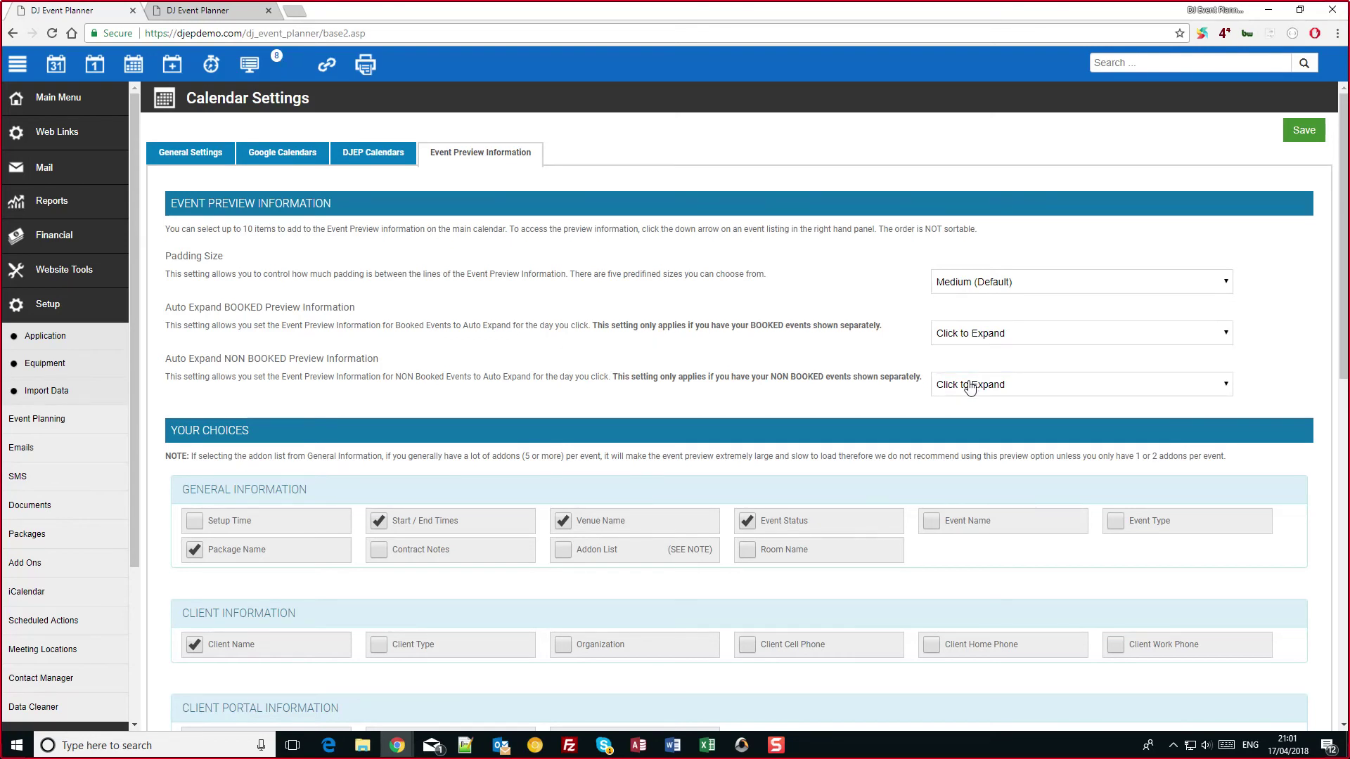
left_click(970, 384)
left_click(413, 349)
left_click(1023, 287)
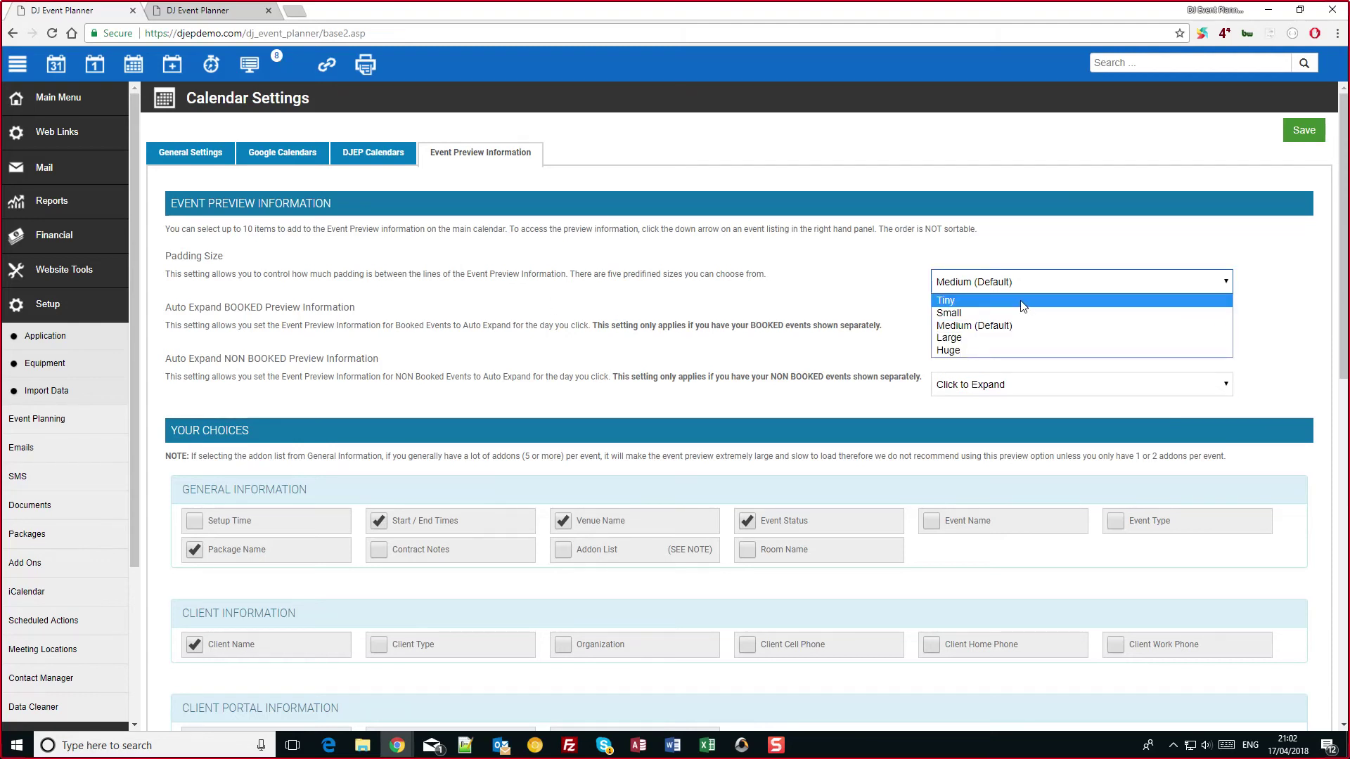
left_click(541, 305)
scroll(494, 302, "down", 4)
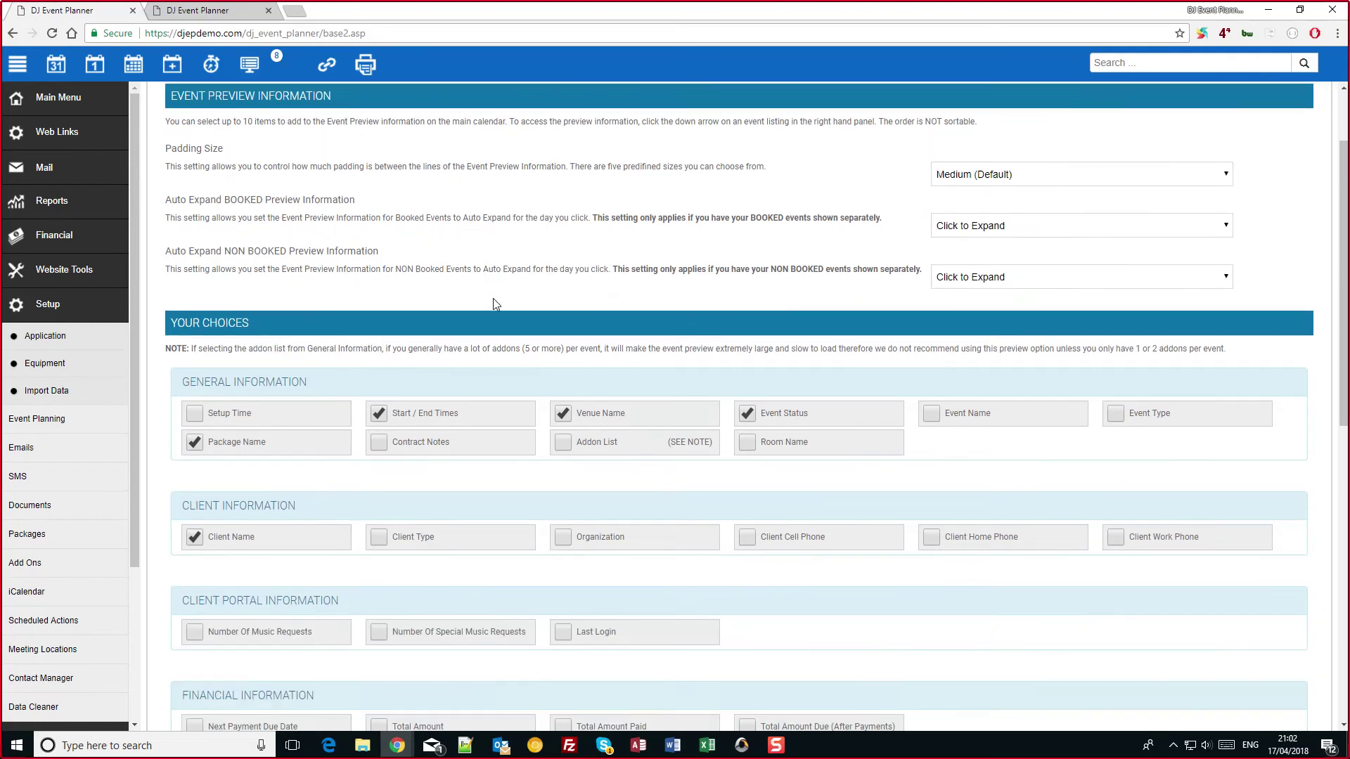
scroll(497, 302, "up", 1)
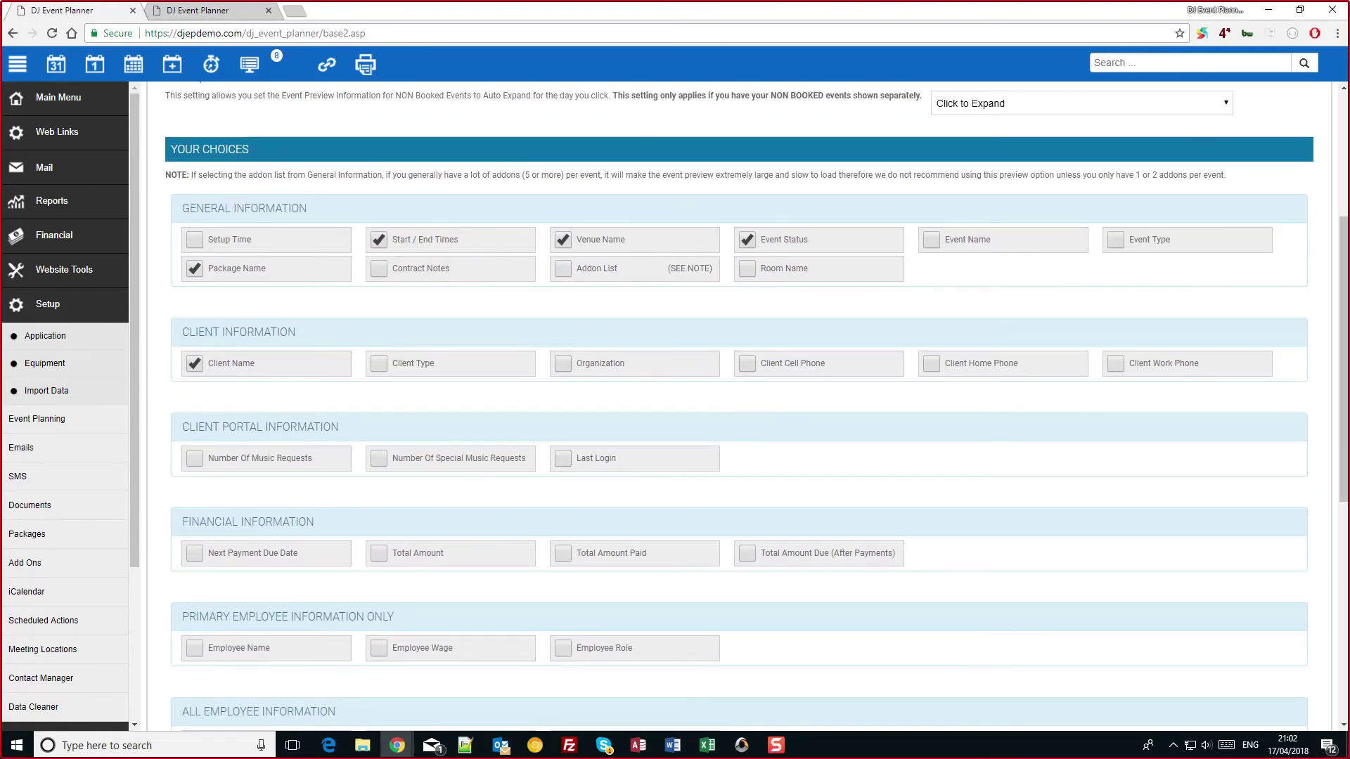
scroll(1328, 260, "down", 1)
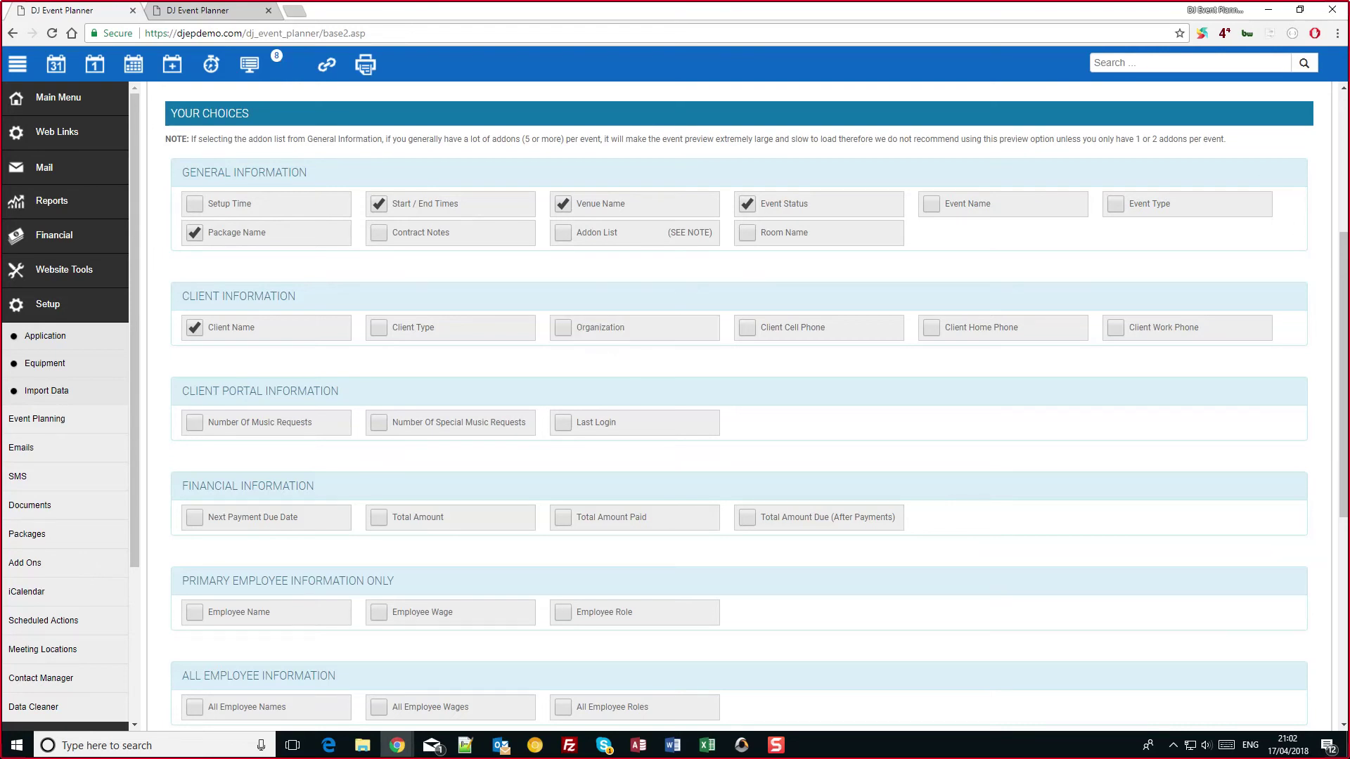
scroll(632, 364, "down", 1)
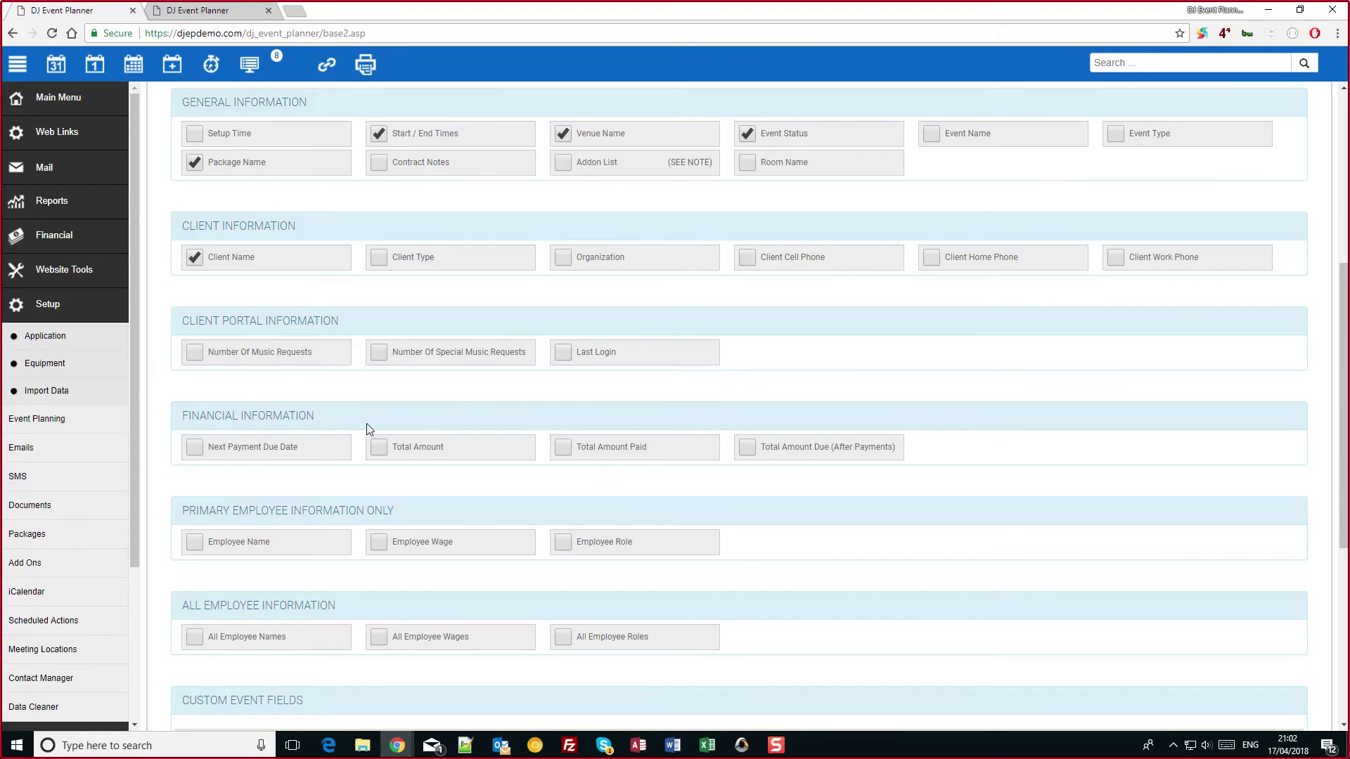
scroll(365, 423, "down", 1)
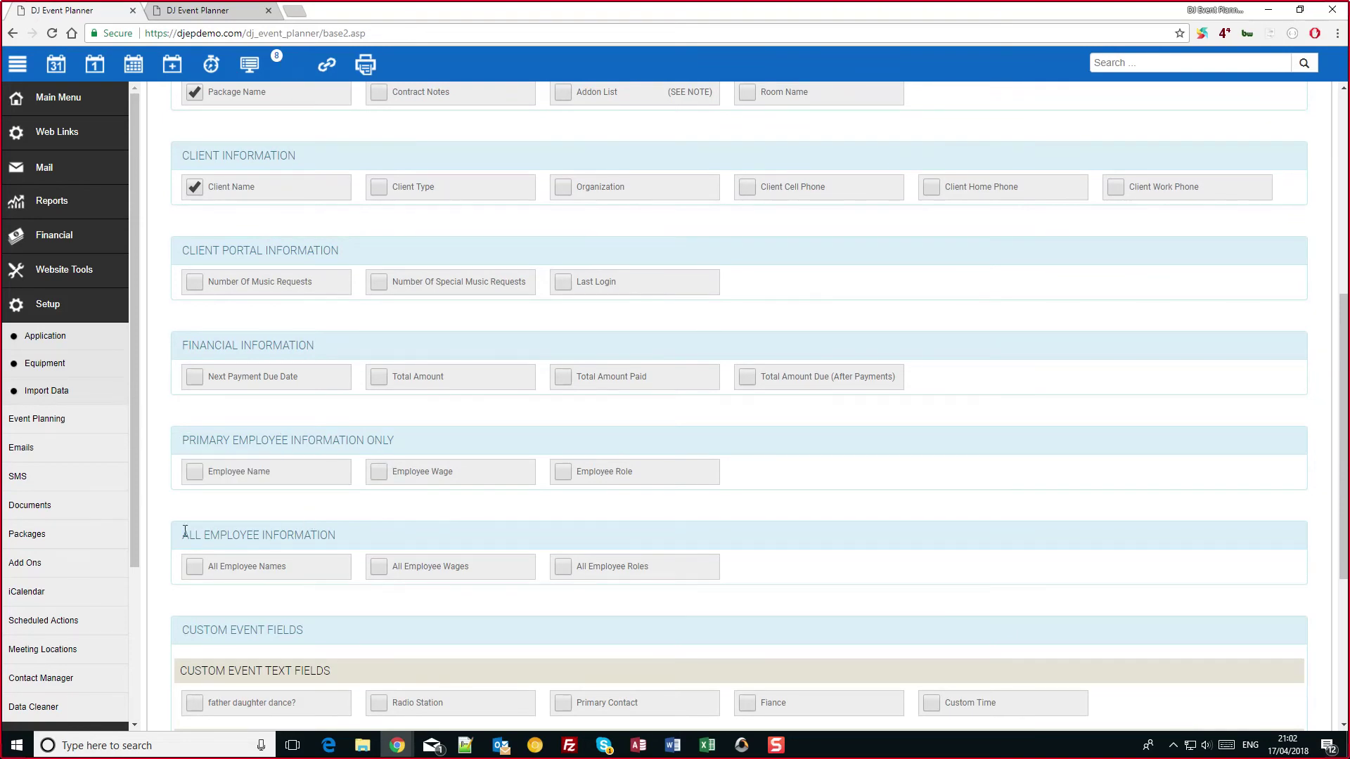
scroll(409, 533, "down", 5)
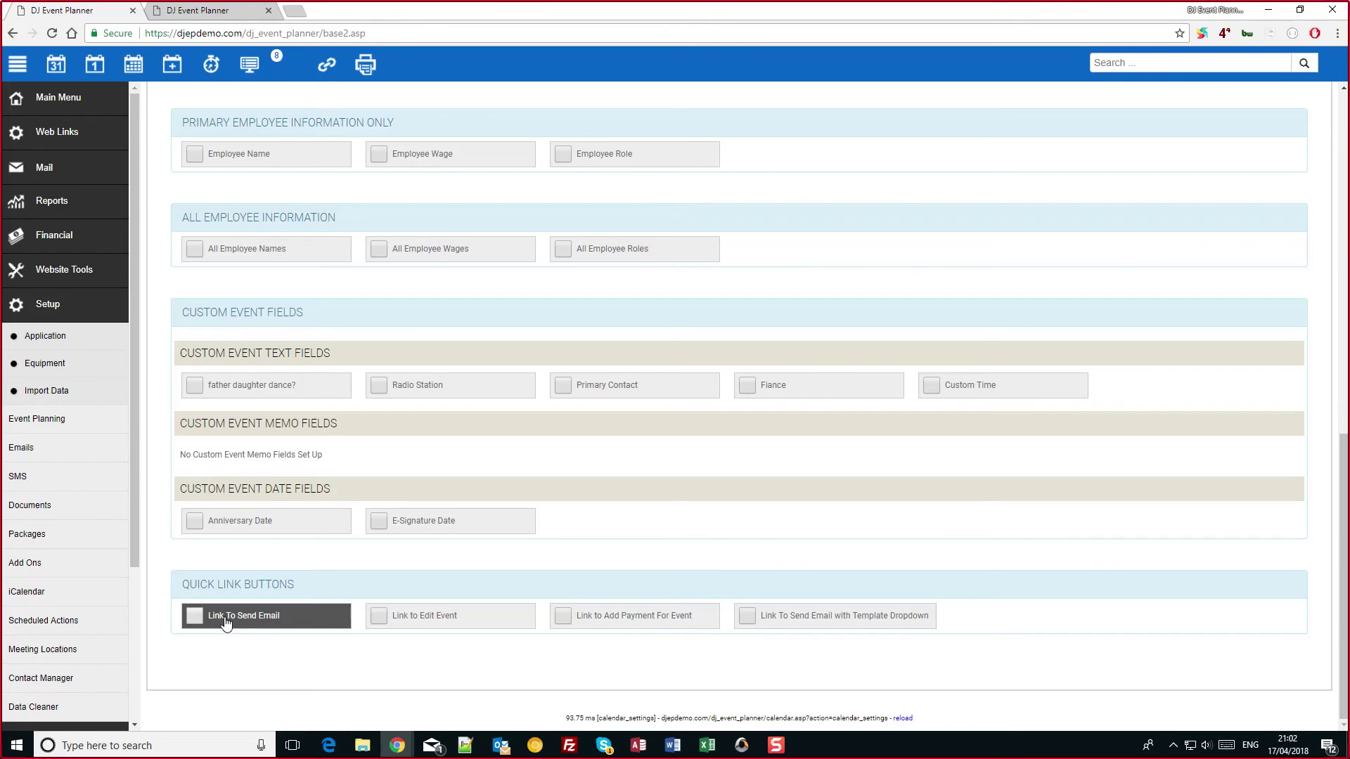
Add the template email link, All Employee Names and All Employee Roles to event previews.
left_click(748, 615)
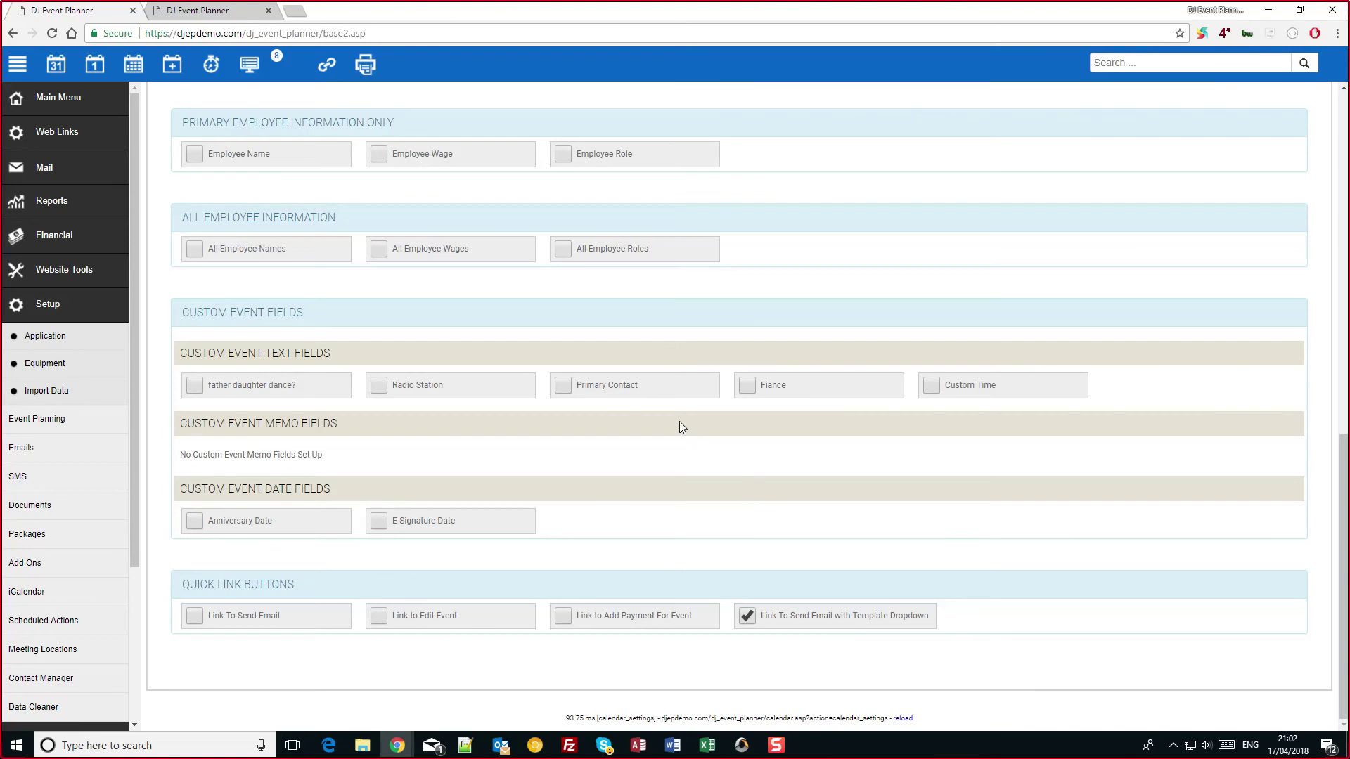
scroll(609, 413, "up", 1)
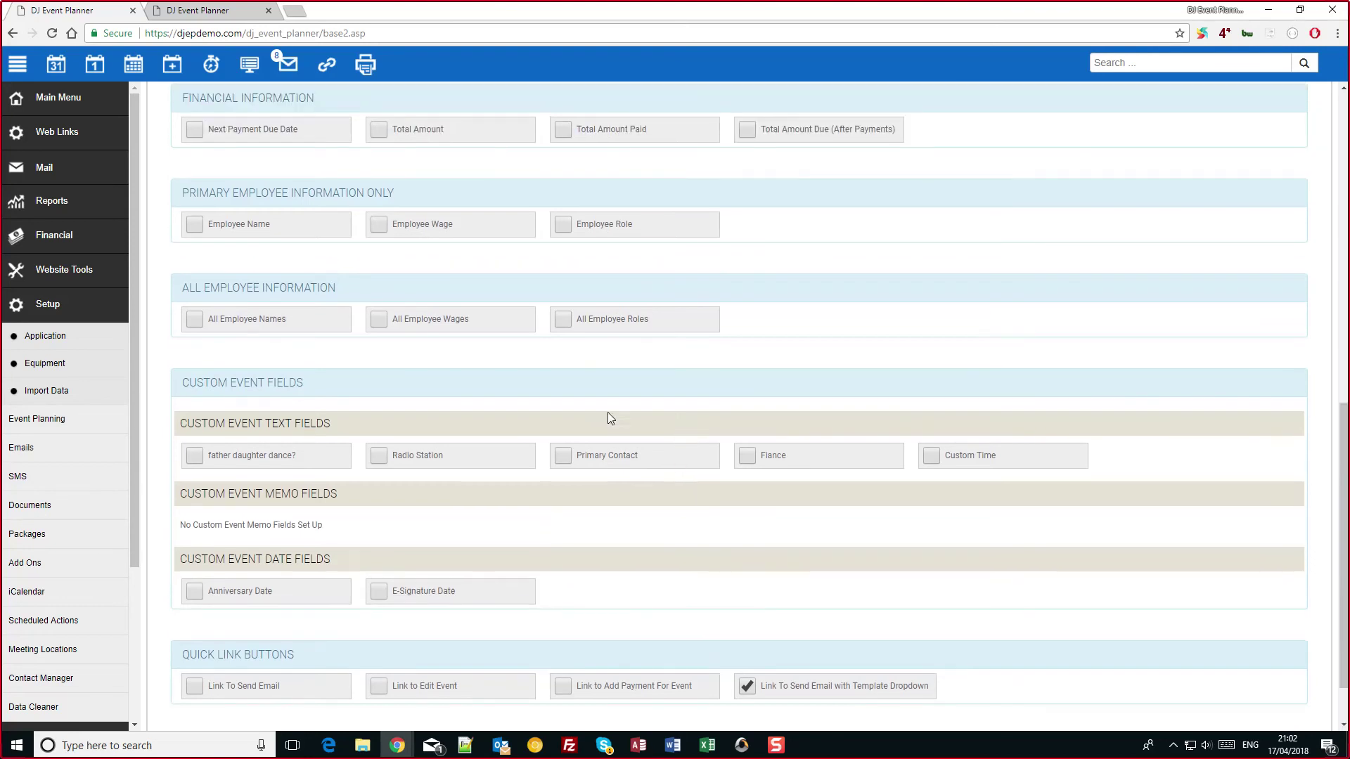
left_click(194, 327)
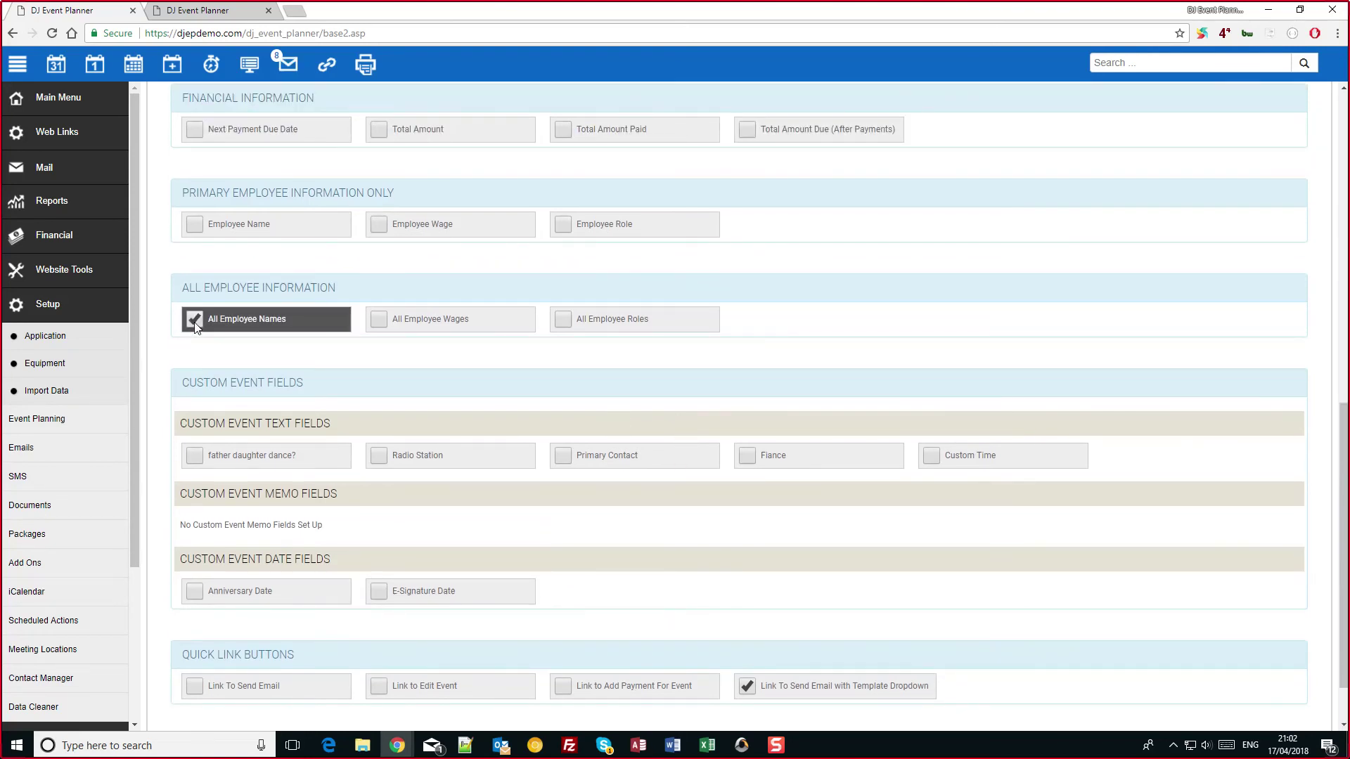
left_click(567, 313)
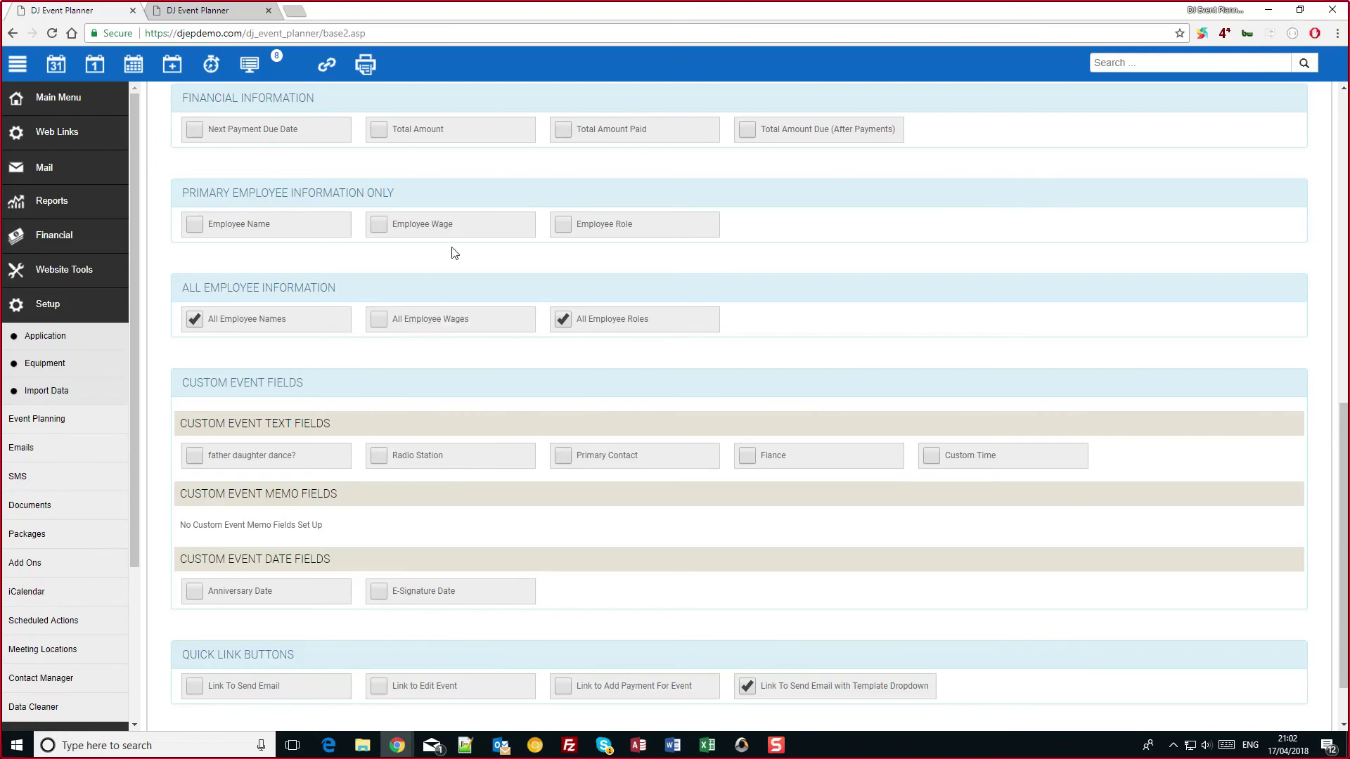
Add Total Amount and Total Amount Paid, dismiss the maximum-selections warning, and save the settings.
scroll(453, 253, "up", 5)
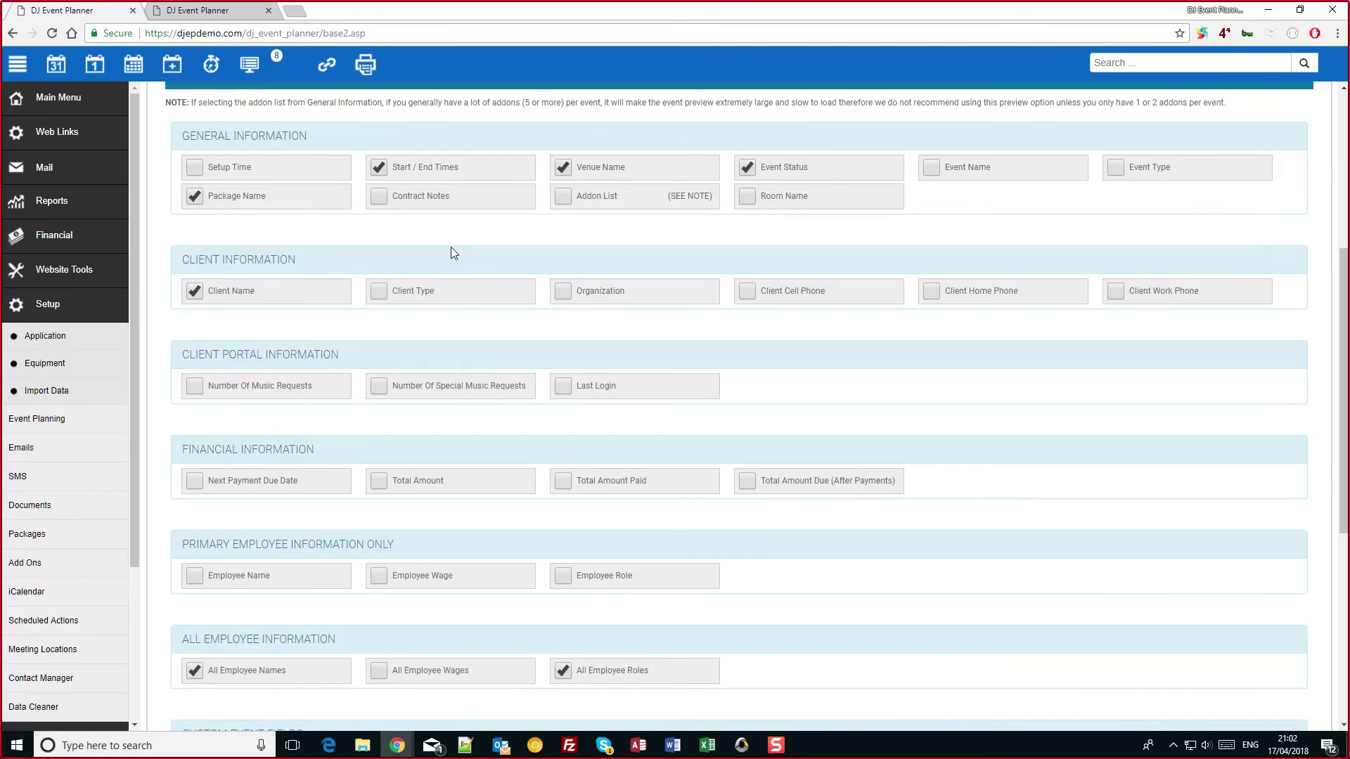
scroll(452, 252, "up", 3)
scroll(427, 360, "down", 3)
left_click(378, 485)
left_click(562, 486)
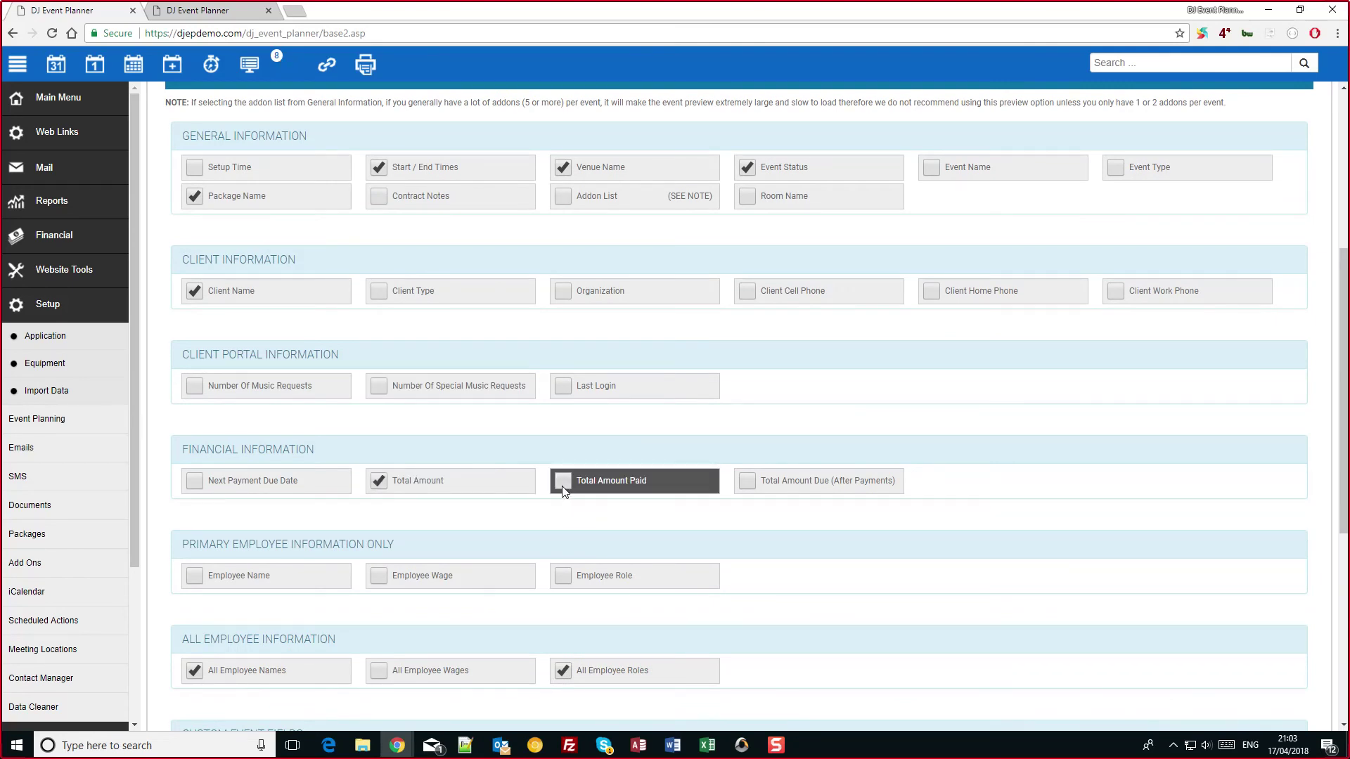
left_click(744, 480)
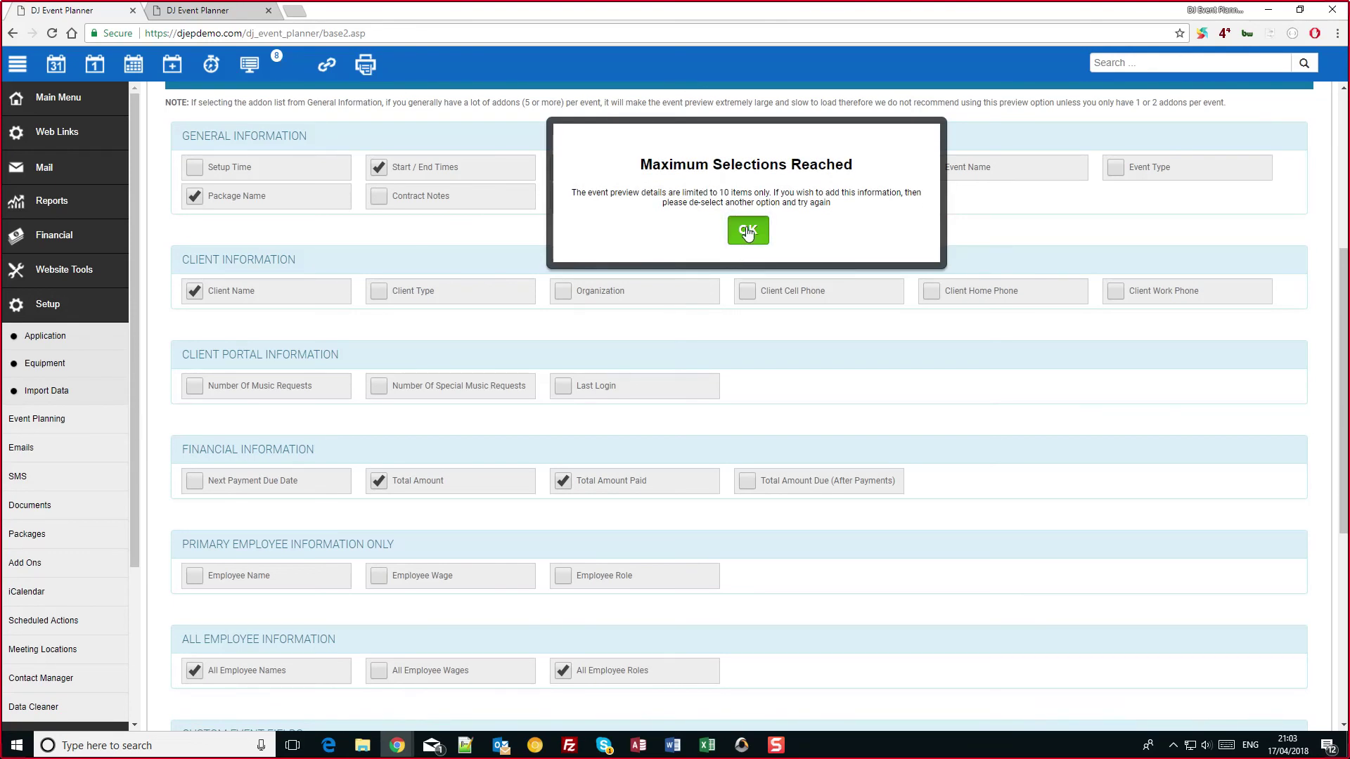
left_click(748, 232)
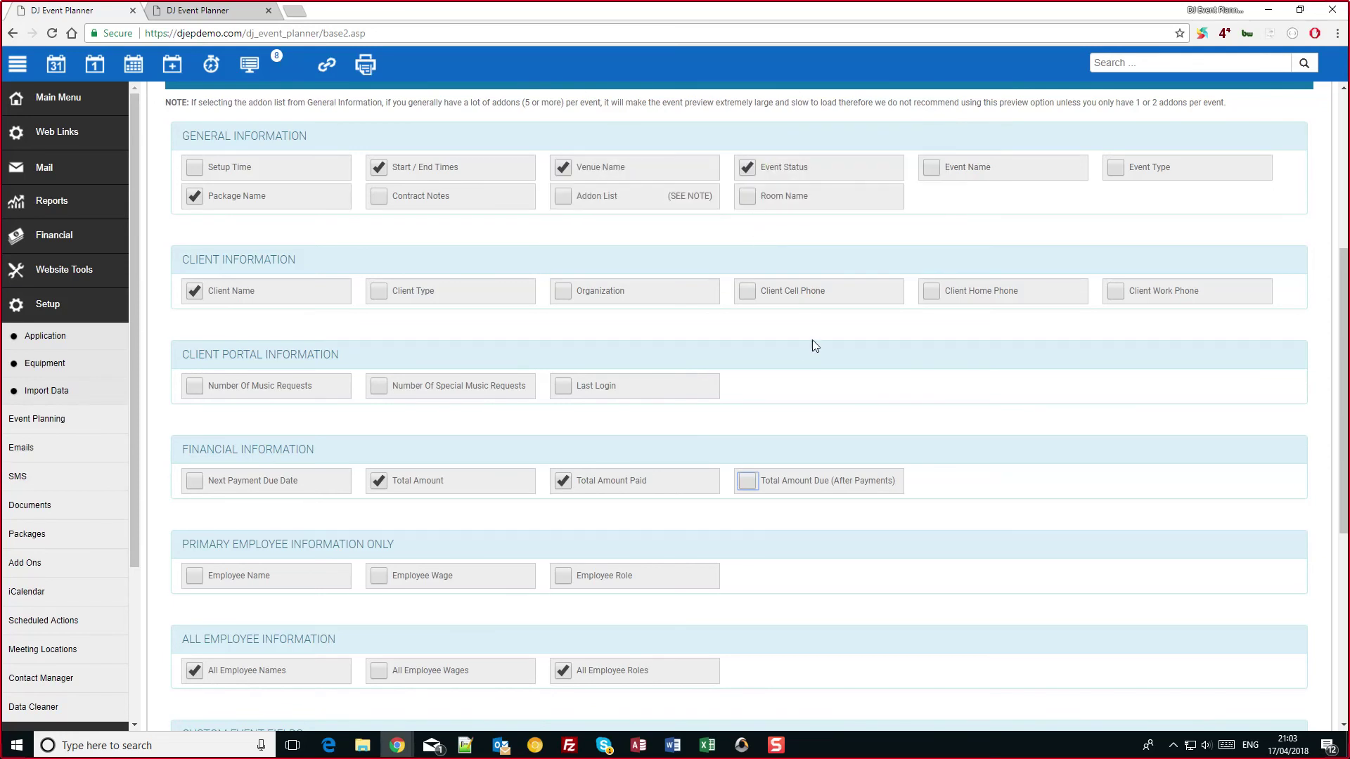
scroll(1068, 269, "up", 5)
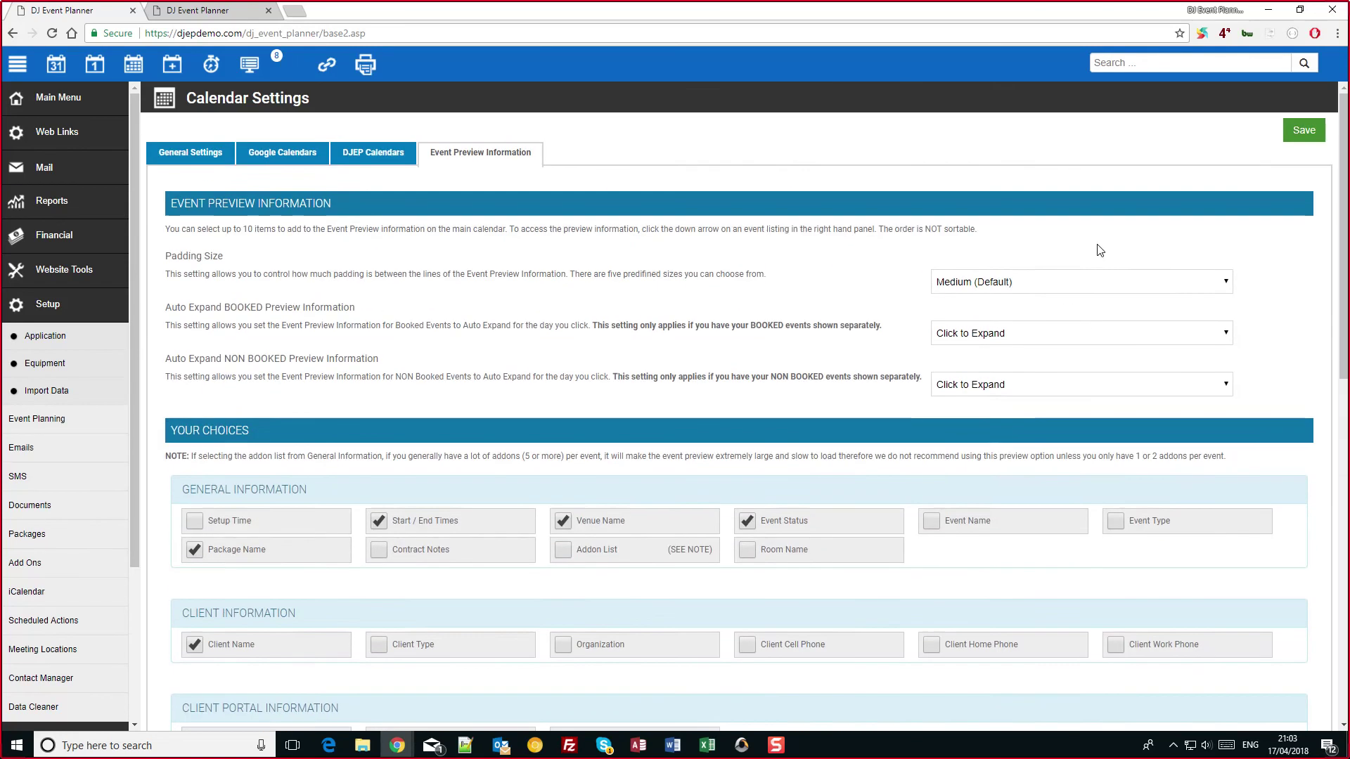
left_click(1302, 134)
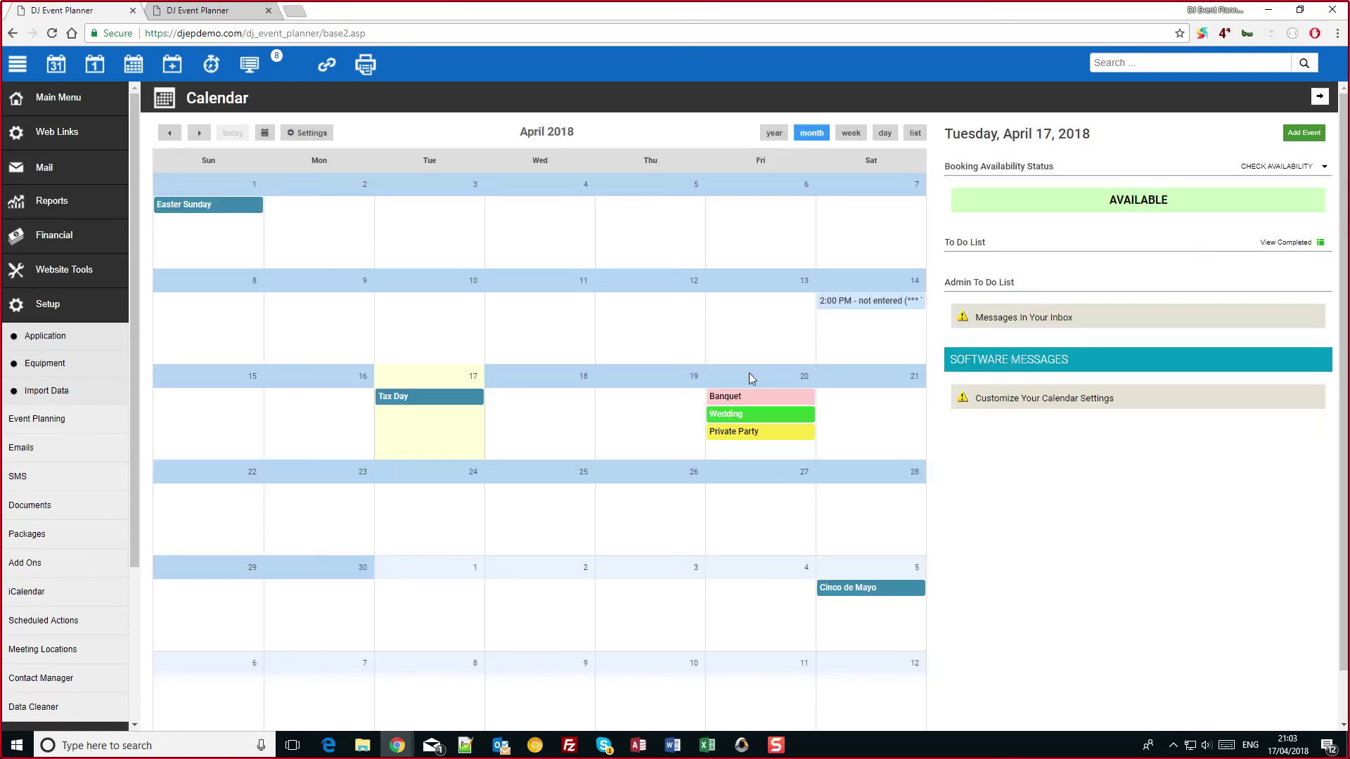
Show April 20's bookings and expand the Banquet, Wedding and Private Party previews to see the new fields.
left_click(762, 380)
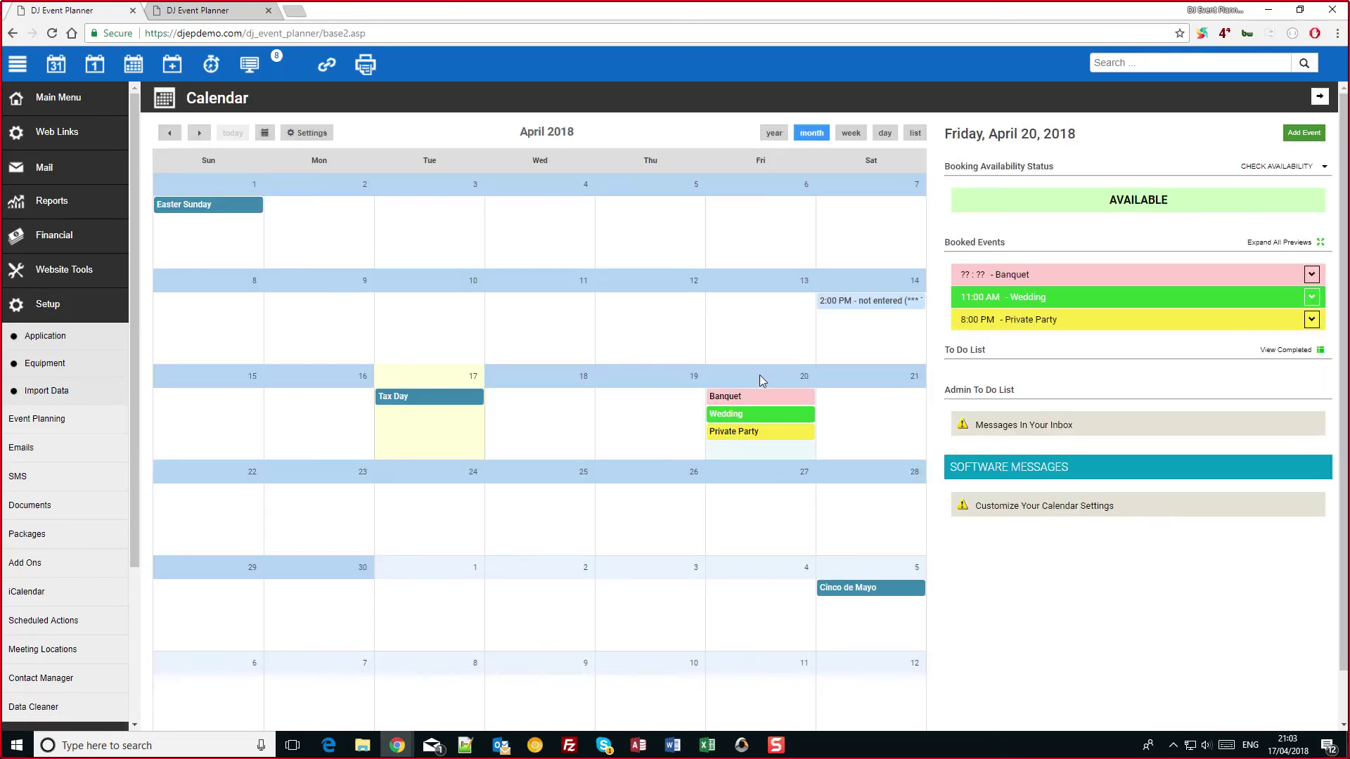
left_click(1311, 274)
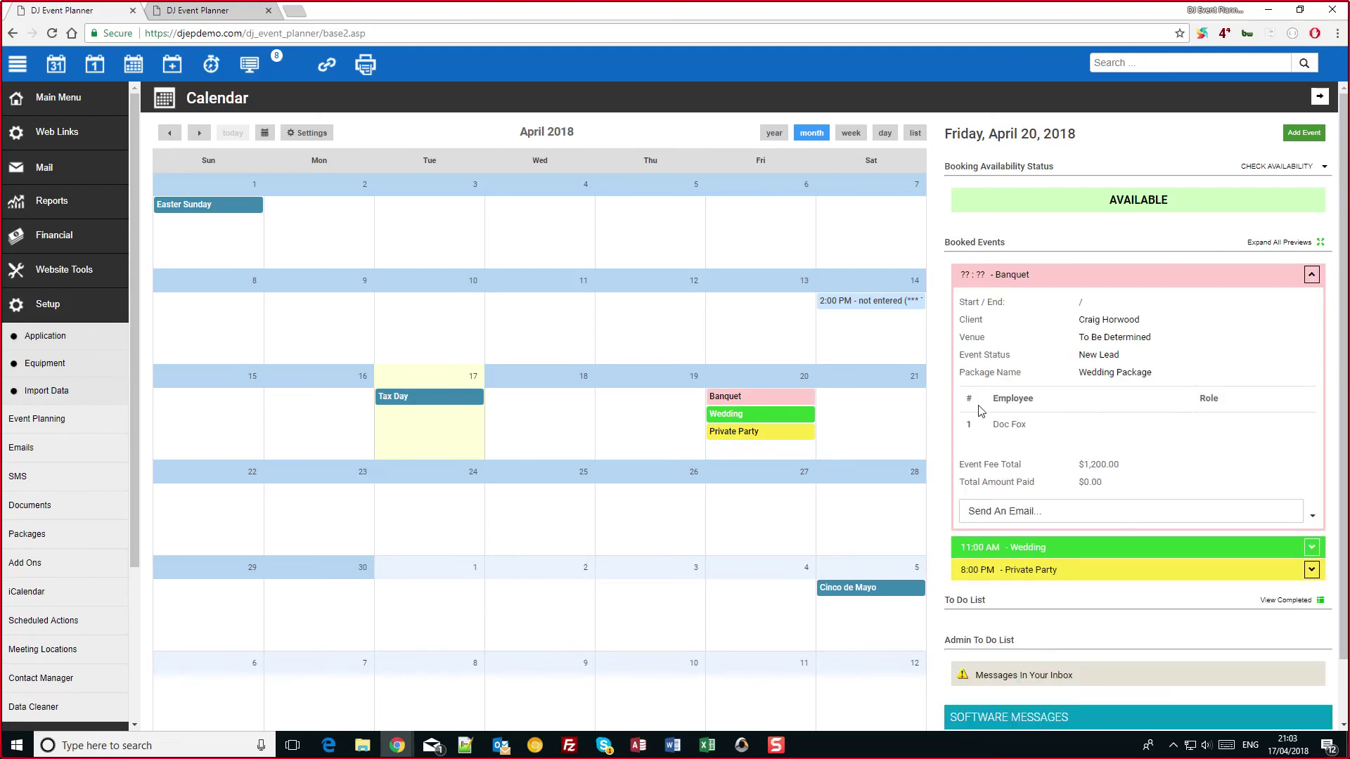
left_click(1311, 547)
scroll(1243, 475, "down", 3)
scroll(1258, 513, "down", 1)
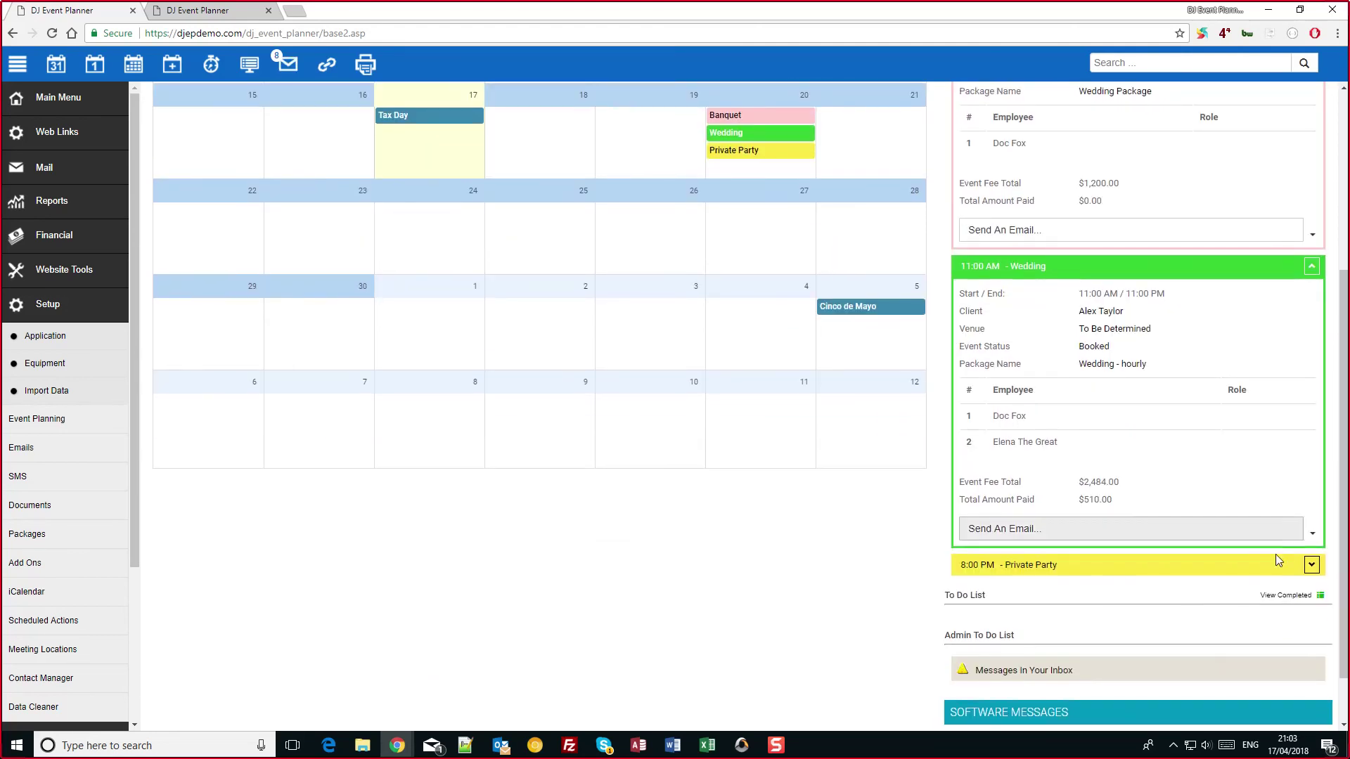
left_click(1311, 565)
scroll(1175, 428, "down", 3)
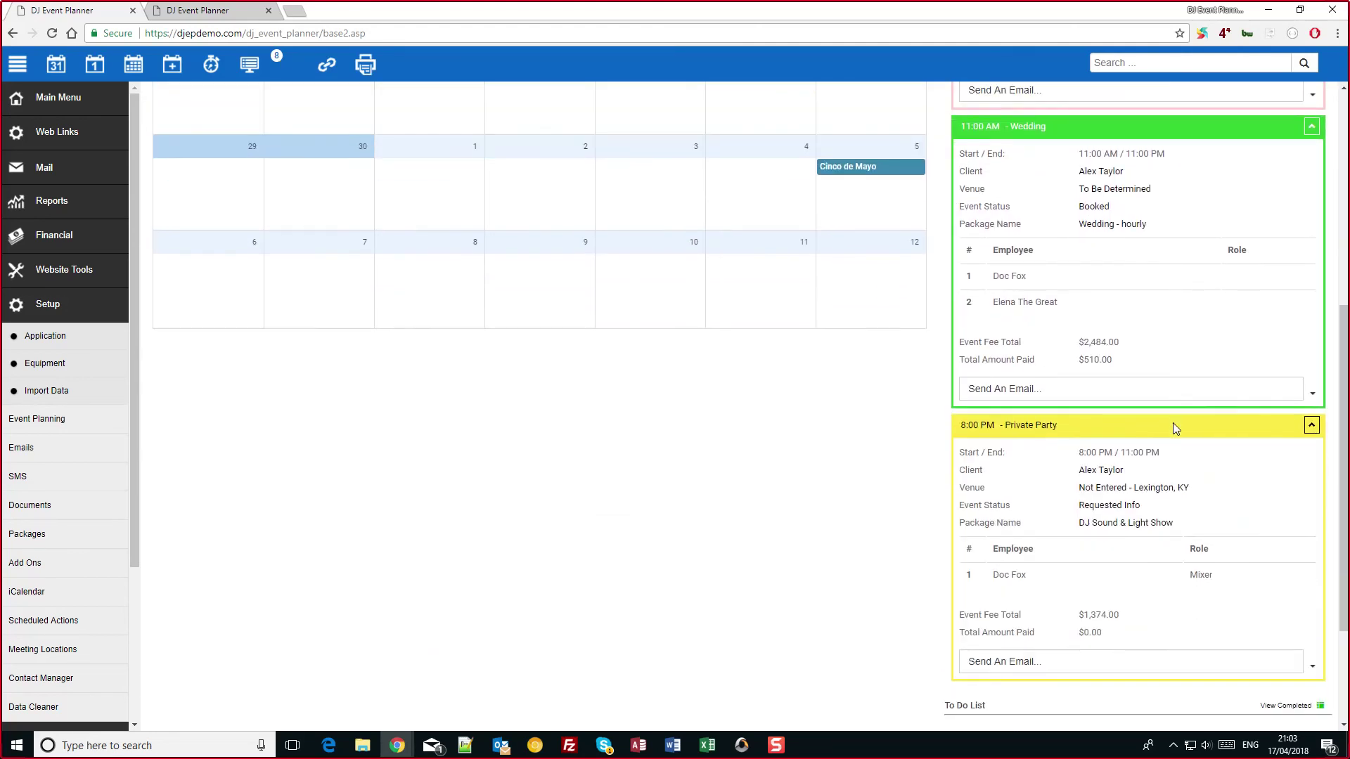
scroll(1173, 426, "up", 2)
scroll(1170, 425, "up", 5)
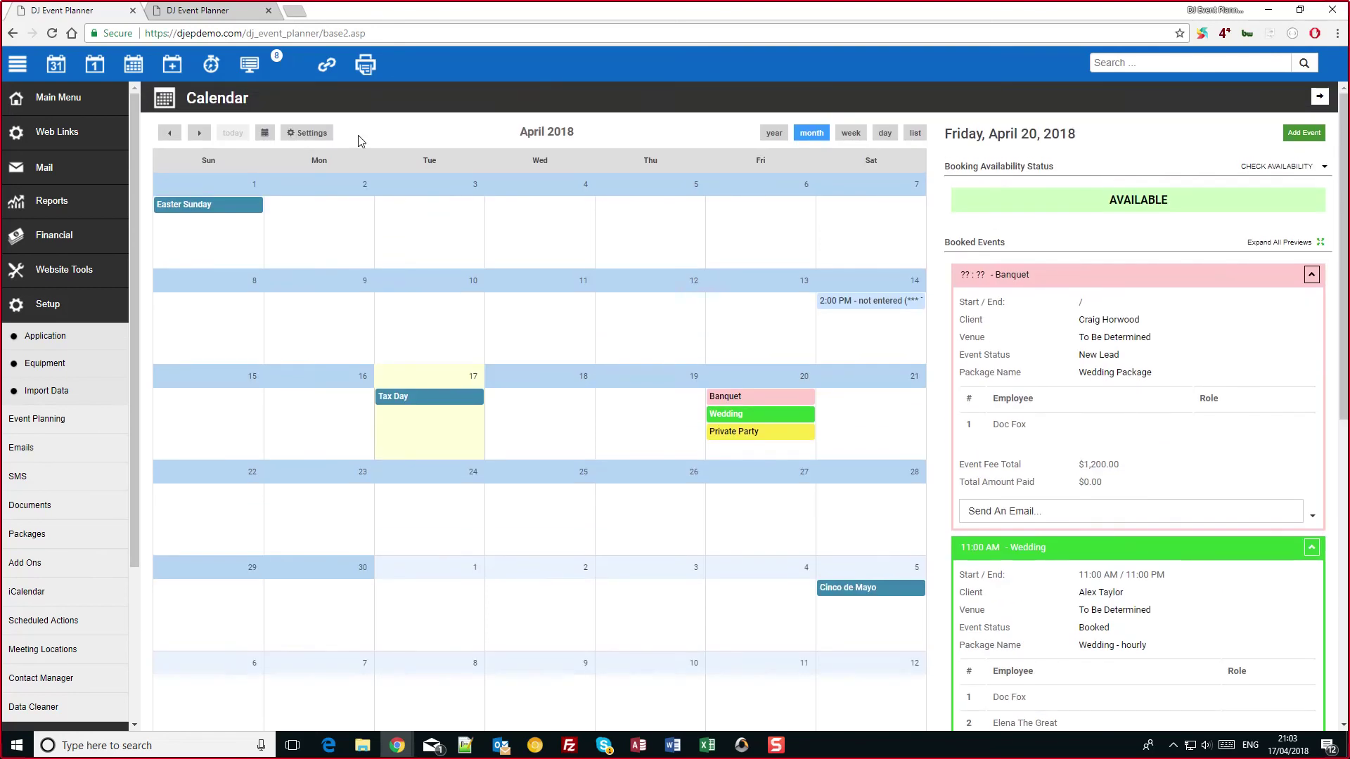
left_click(313, 140)
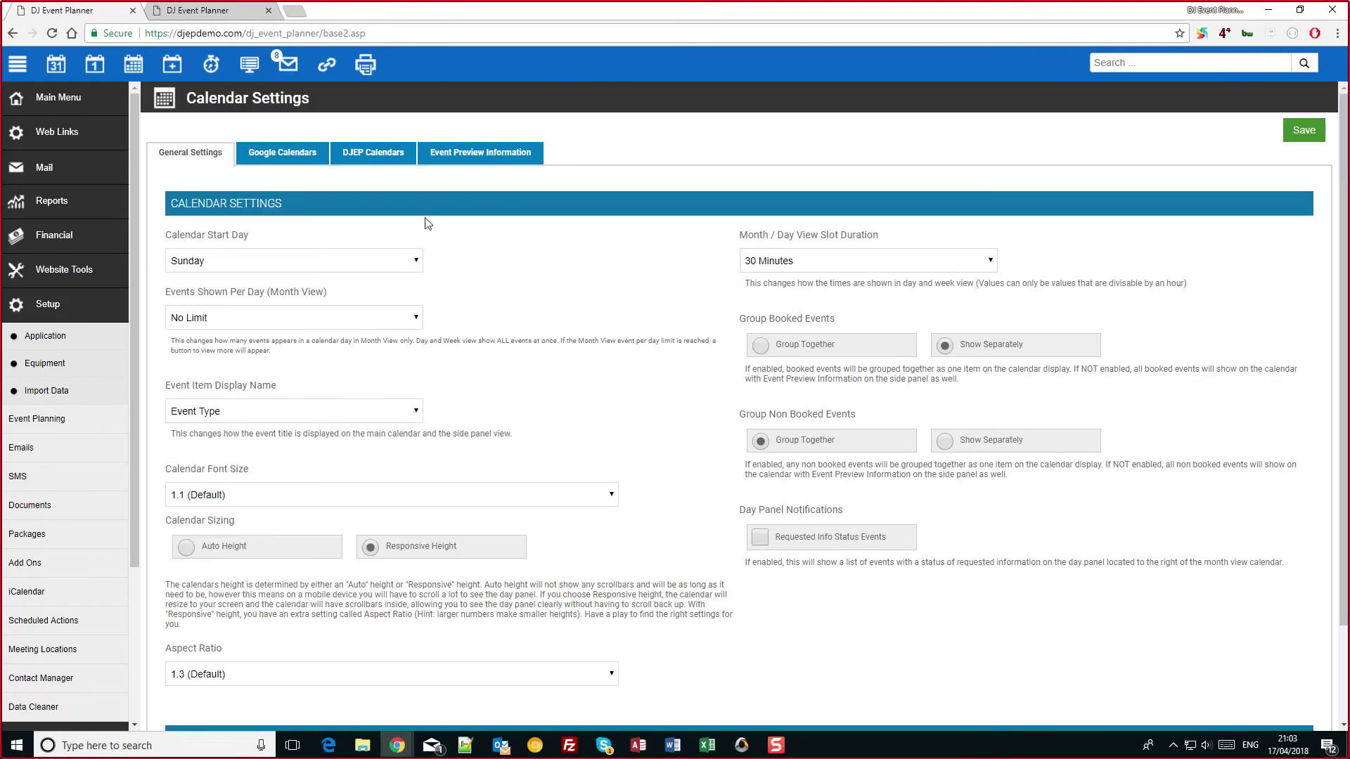
Set both booked and non-booked event previews to Auto Expand and save the settings.
left_click(471, 152)
left_click(1054, 340)
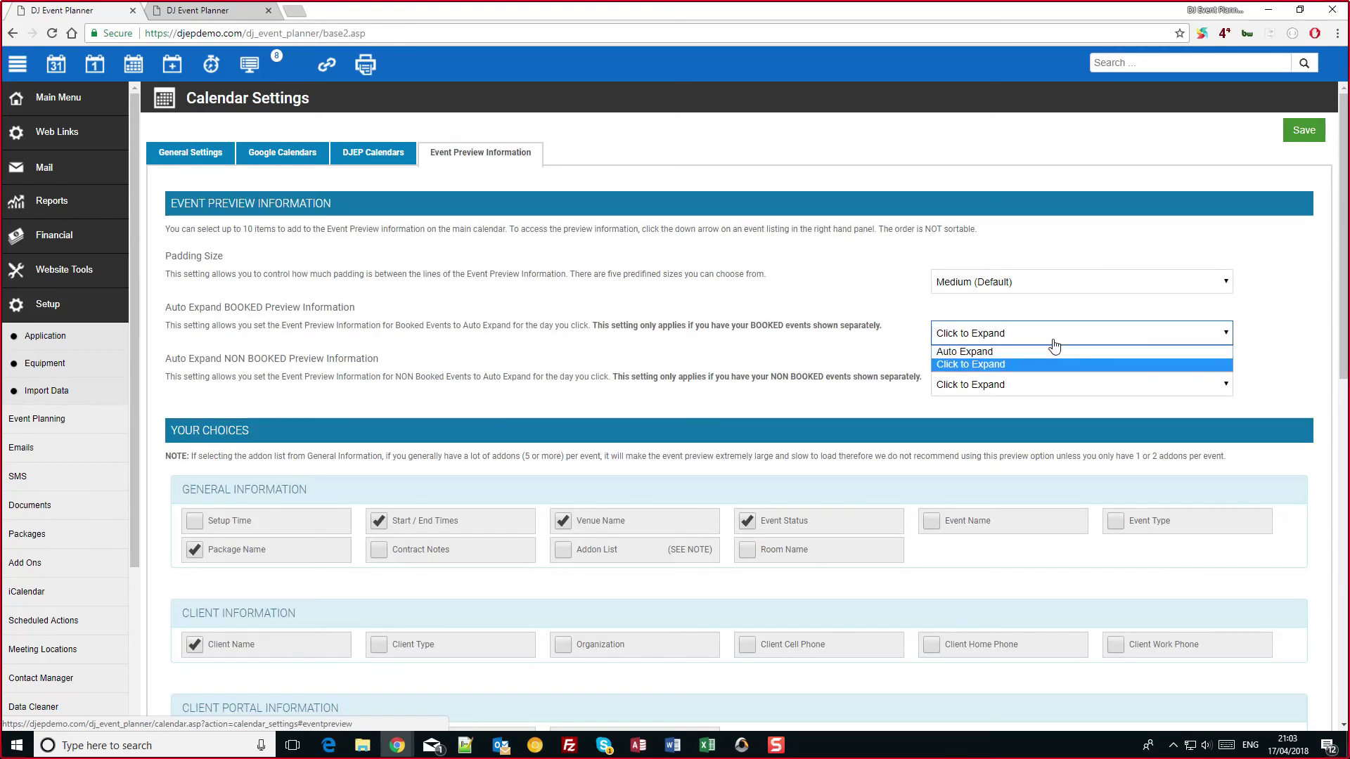
left_click(1051, 350)
left_click(1033, 386)
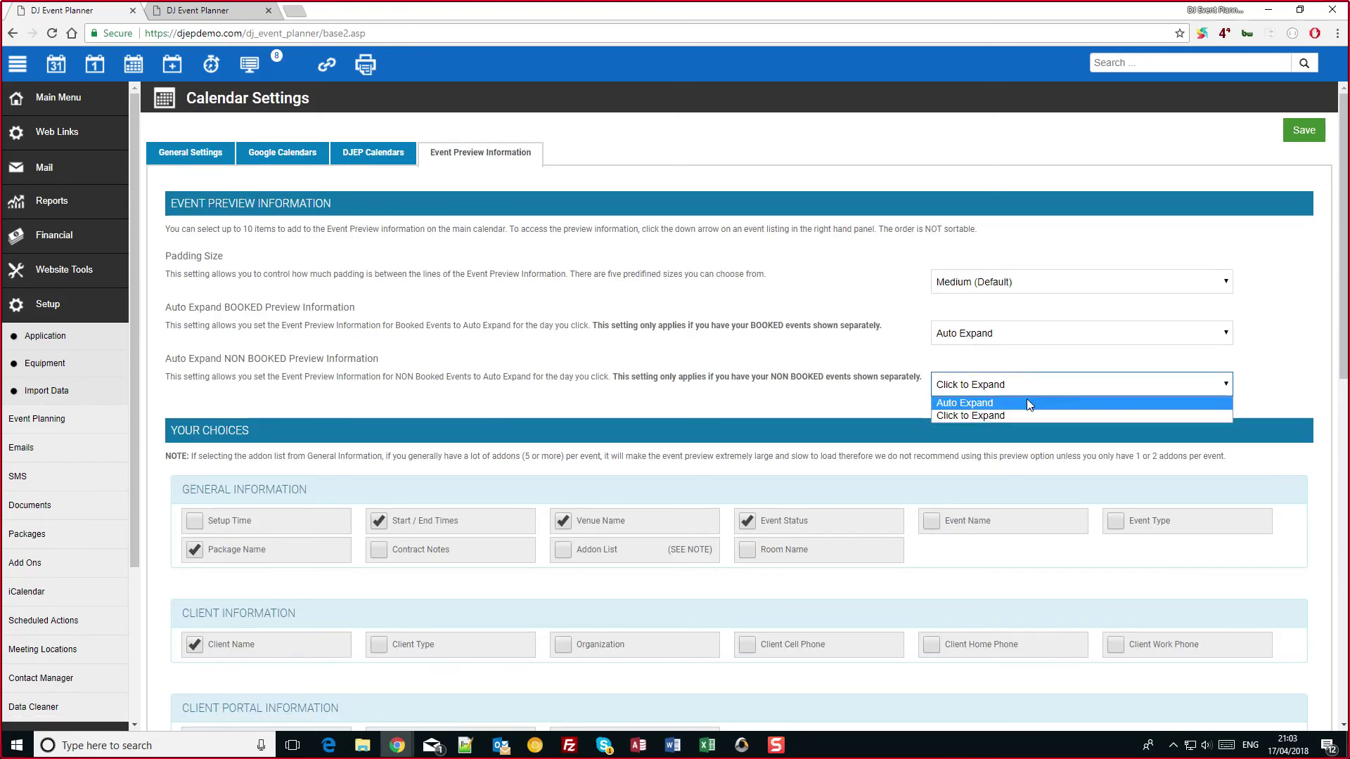
left_click(1026, 399)
left_click(1304, 132)
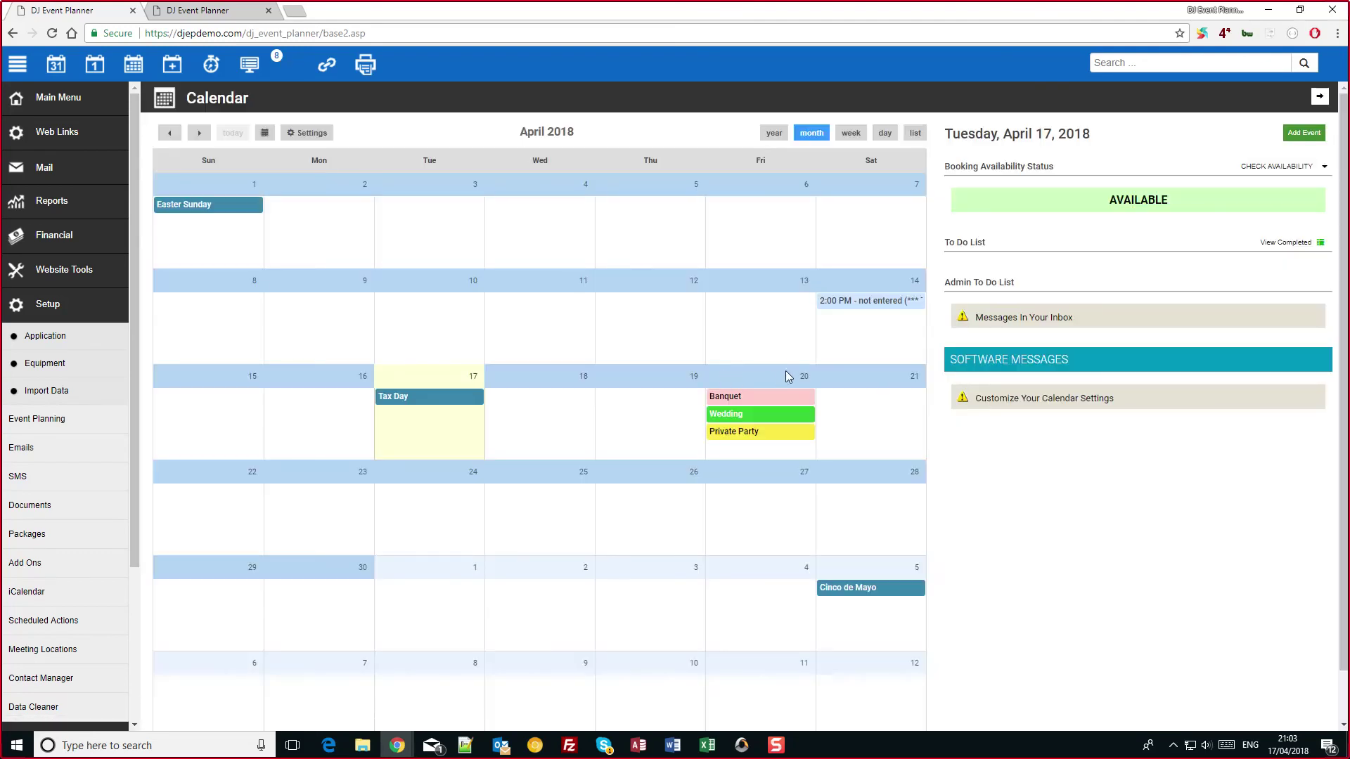
Show April 20 and scroll through its three bookings, now auto-expanded.
left_click(775, 373)
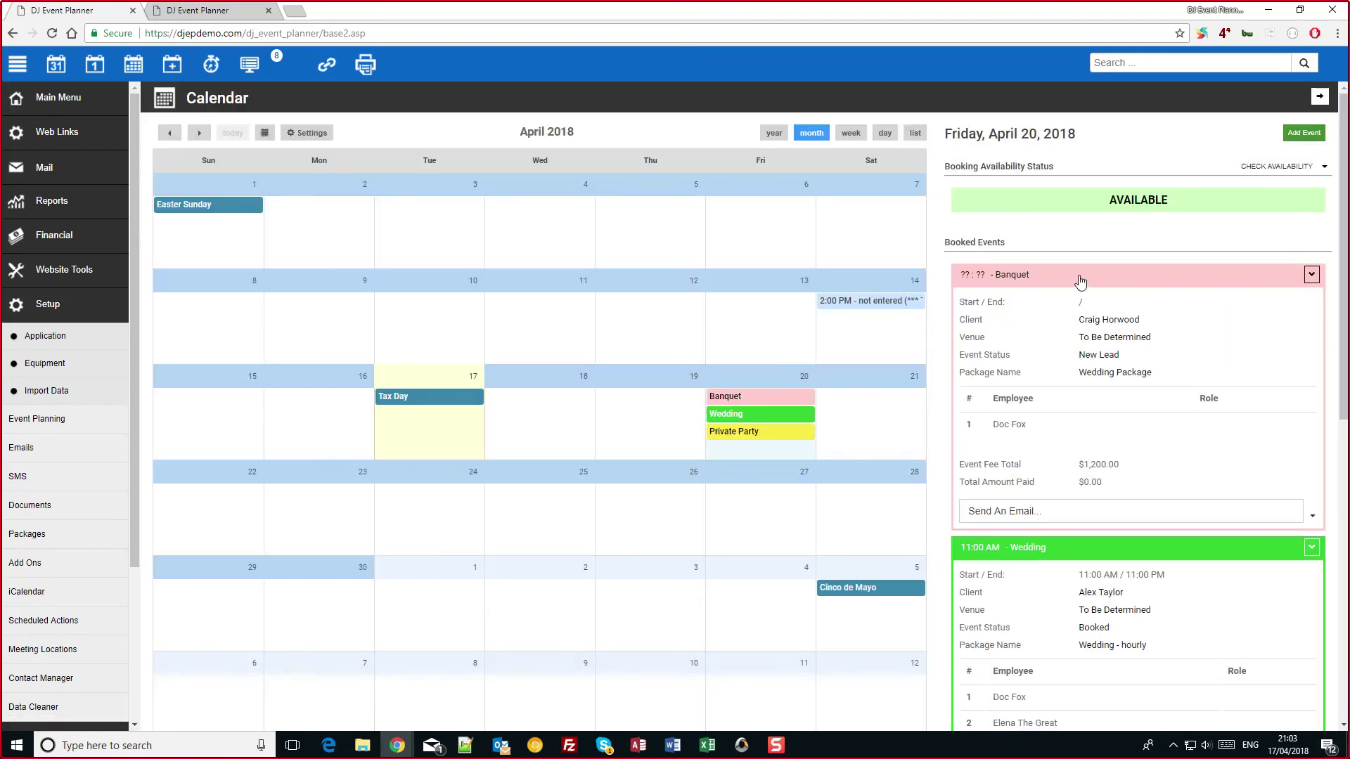
scroll(1081, 283, "down", 1)
scroll(1081, 281, "down", 1)
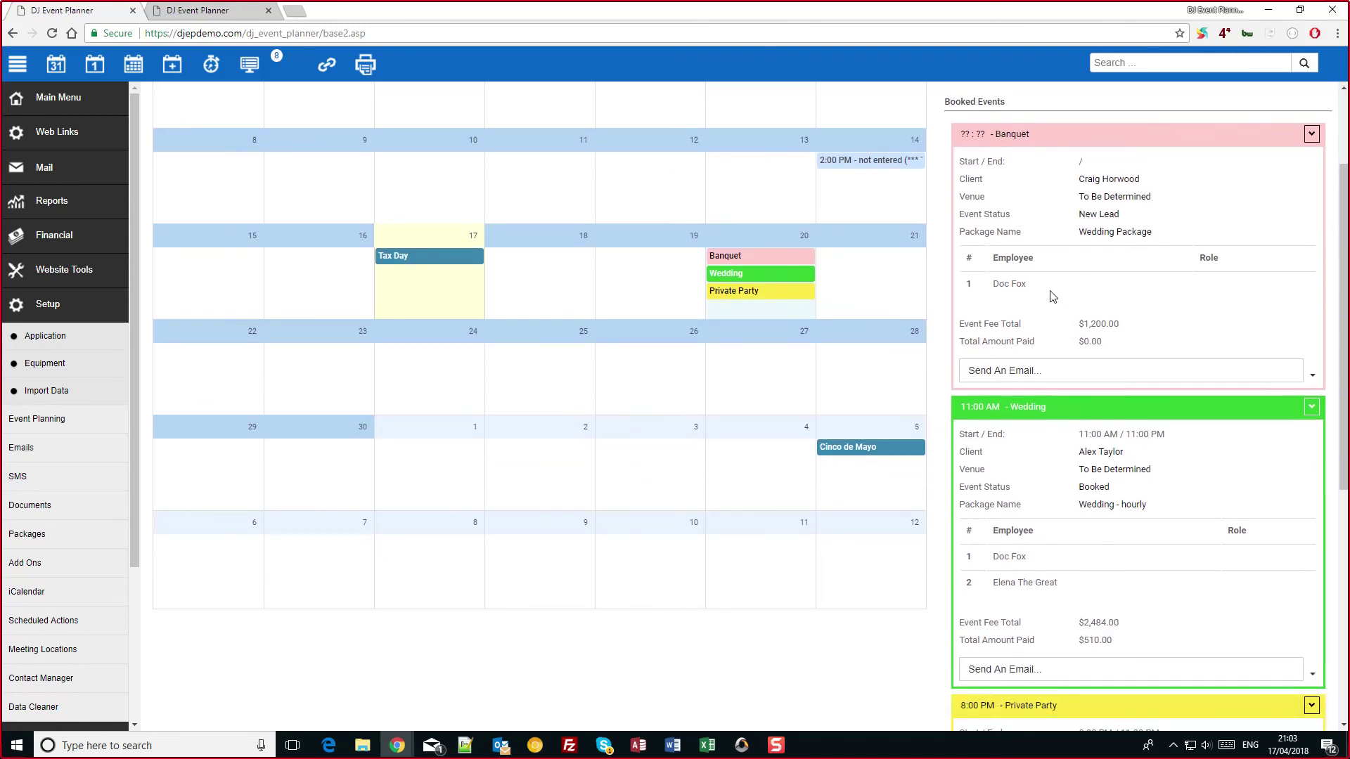
scroll(1020, 339, "down", 1)
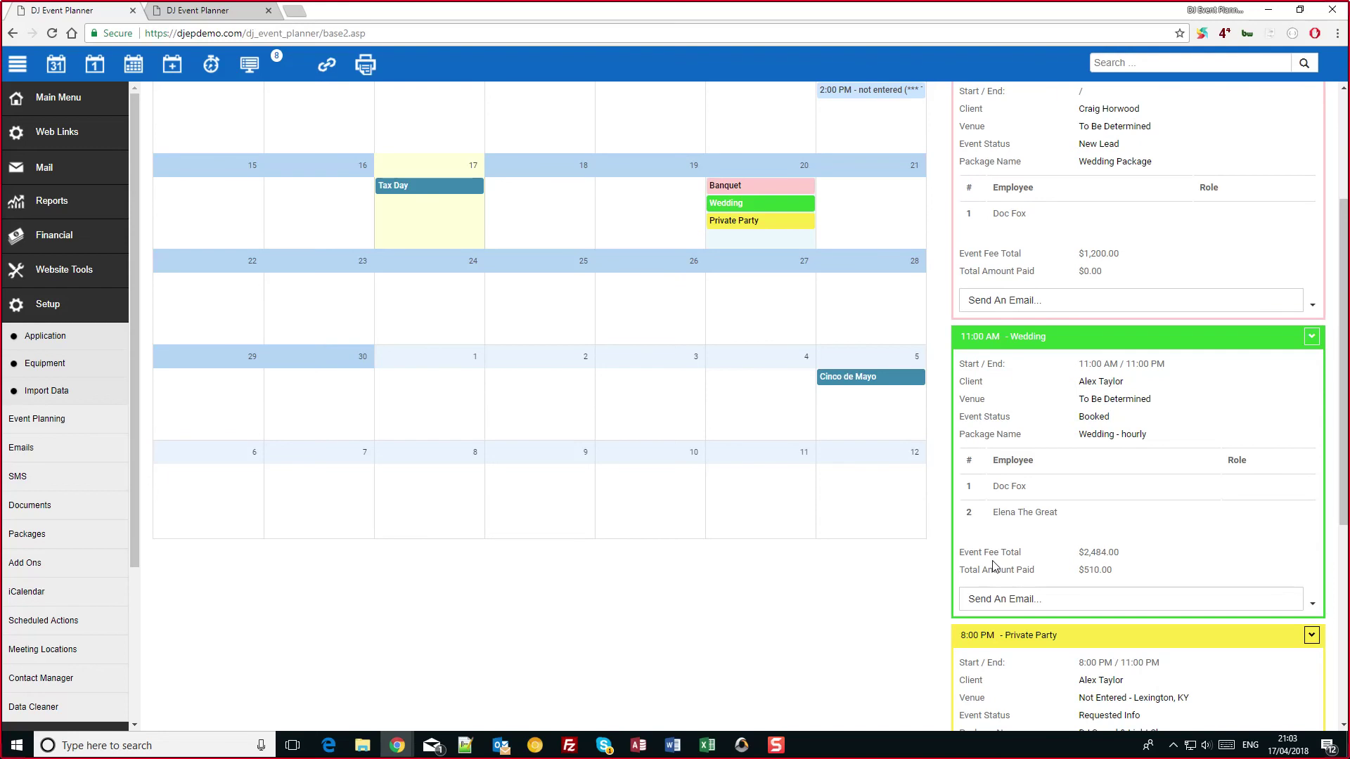
scroll(1014, 504, "down", 1)
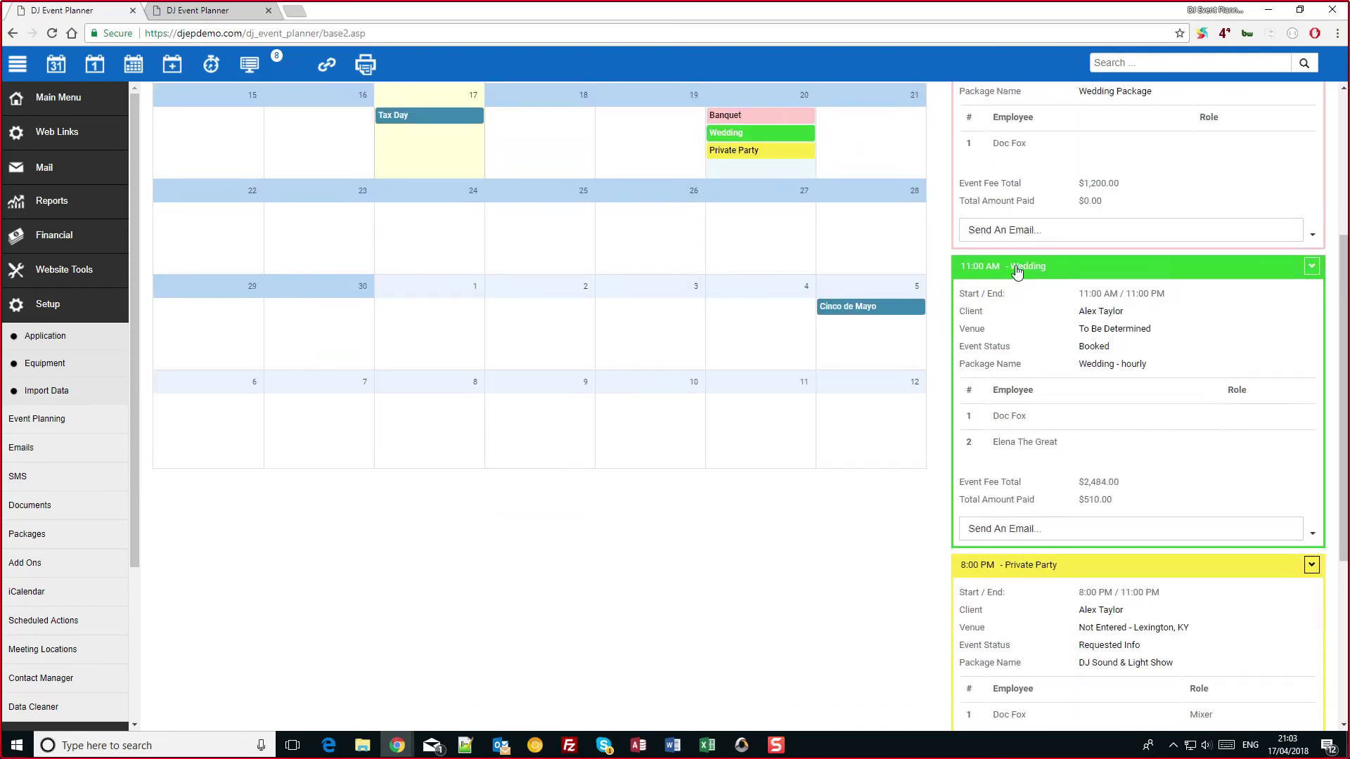
Start a Blank (HTML) email from the Banquet preview, clear its recipient, and return to the calendar unsent.
left_click(1023, 232)
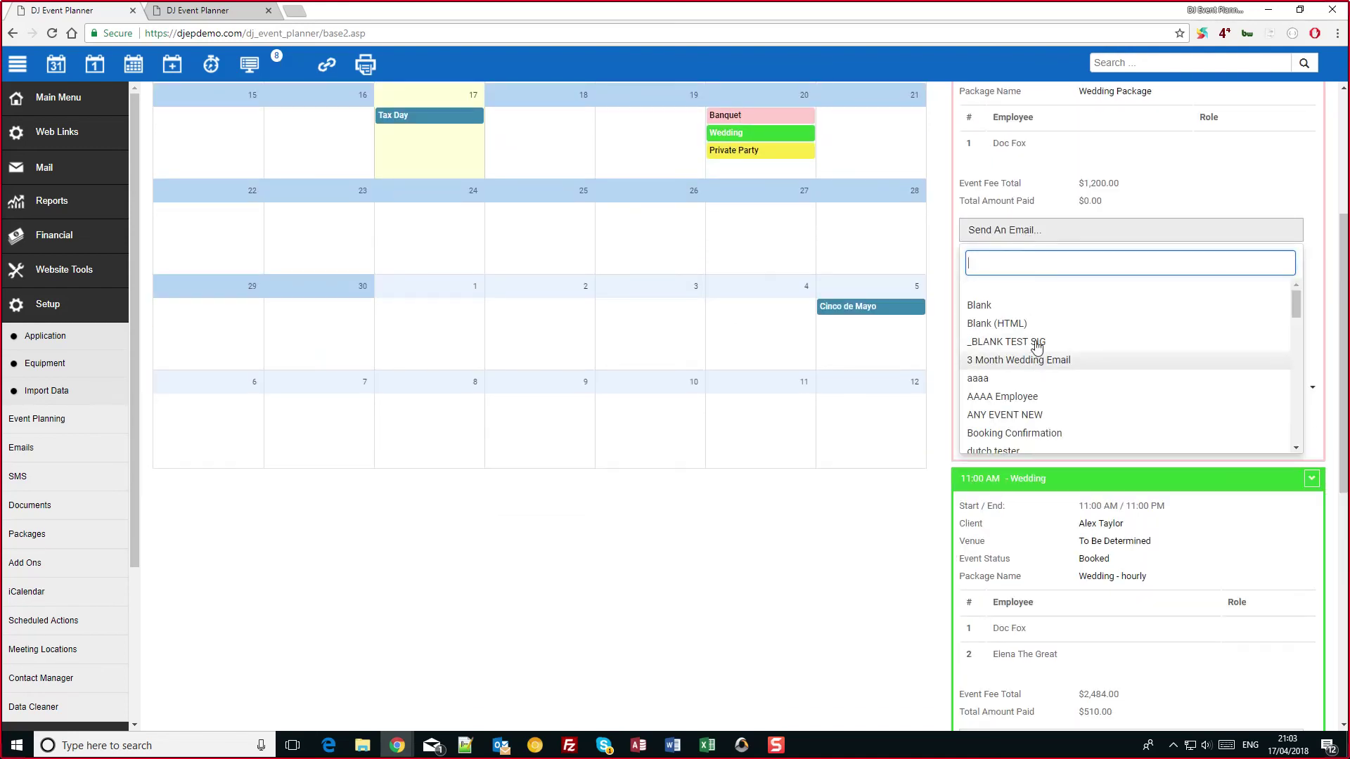
type("Blank")
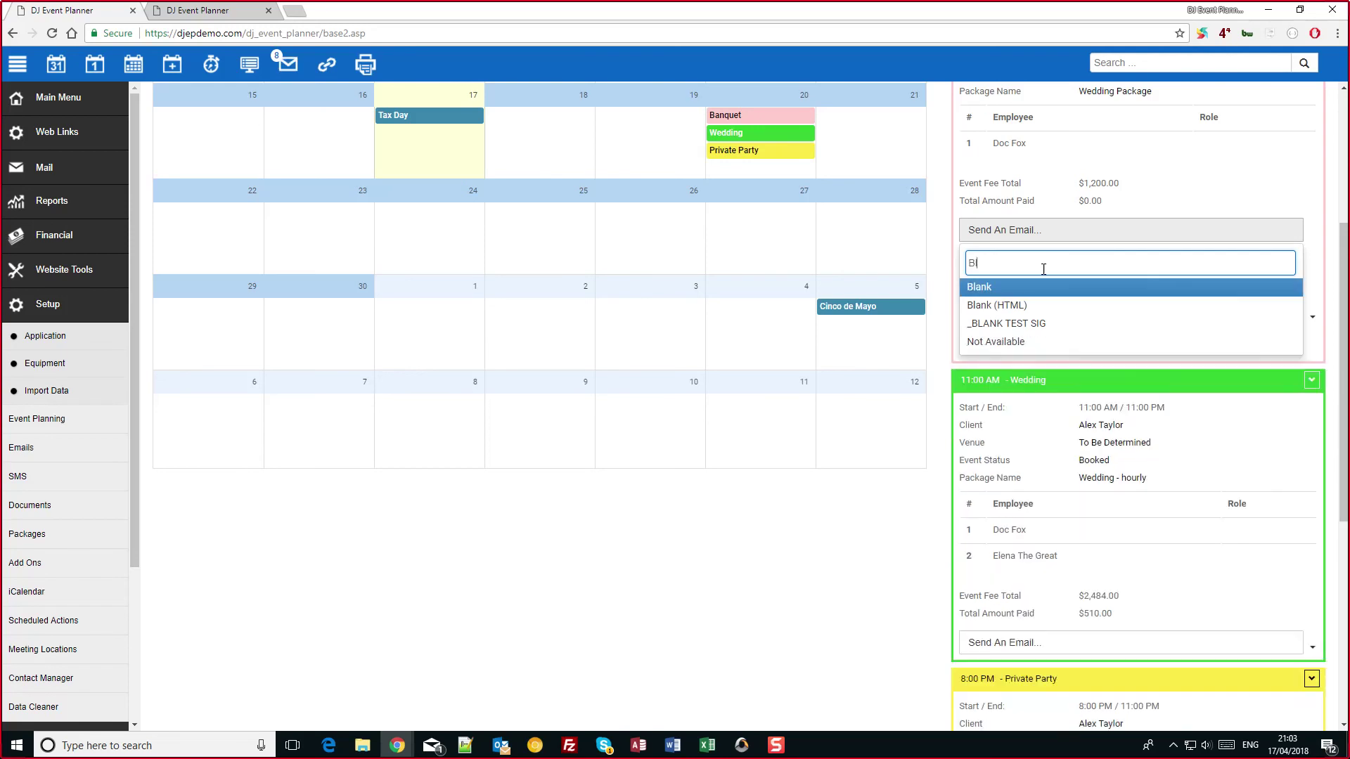
left_click(1004, 307)
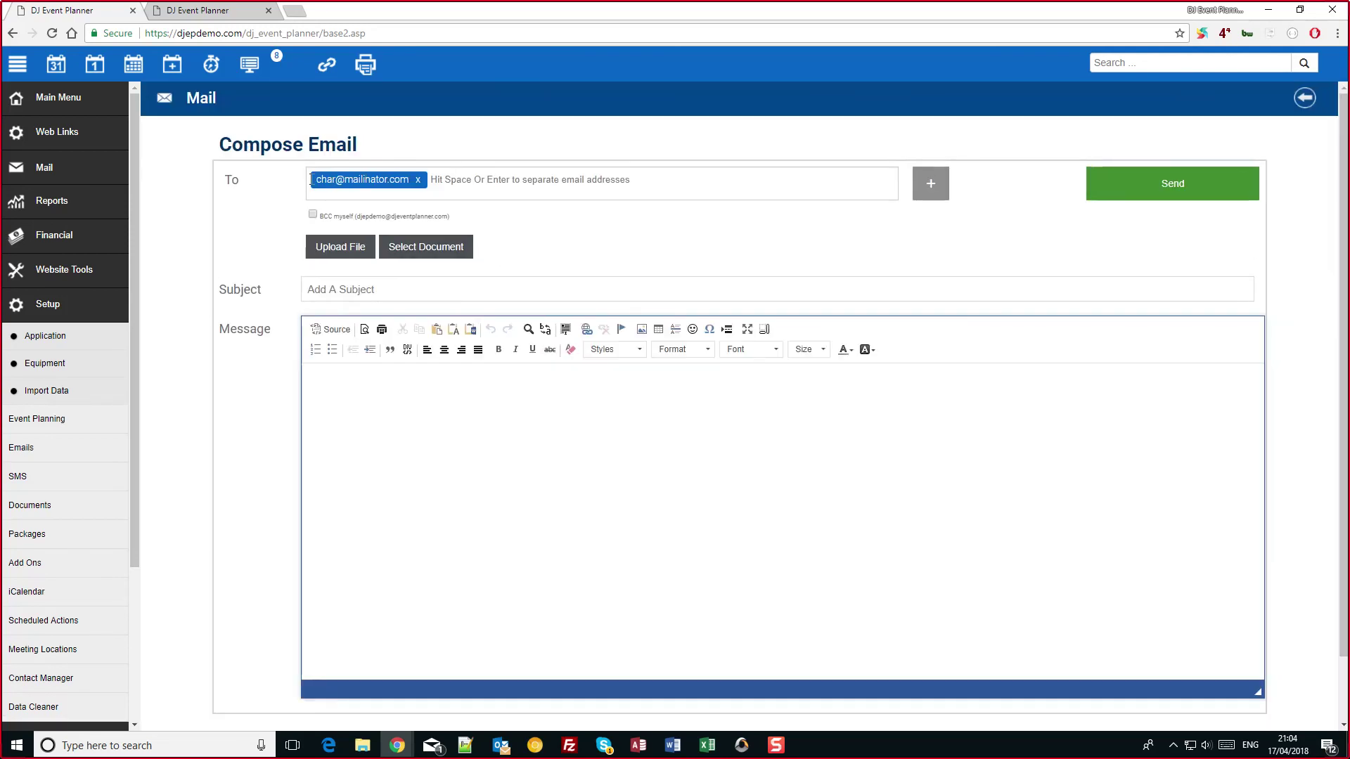
left_click(418, 181)
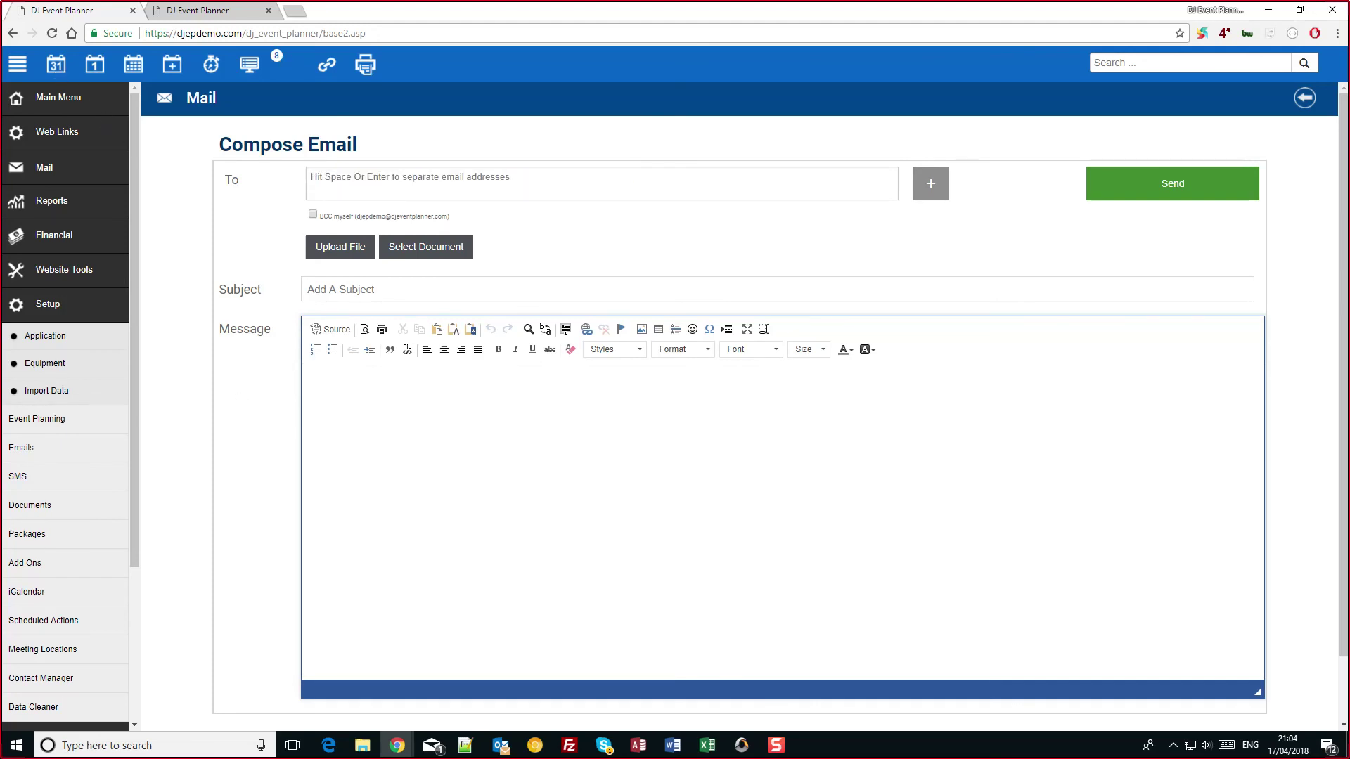
left_click(56, 64)
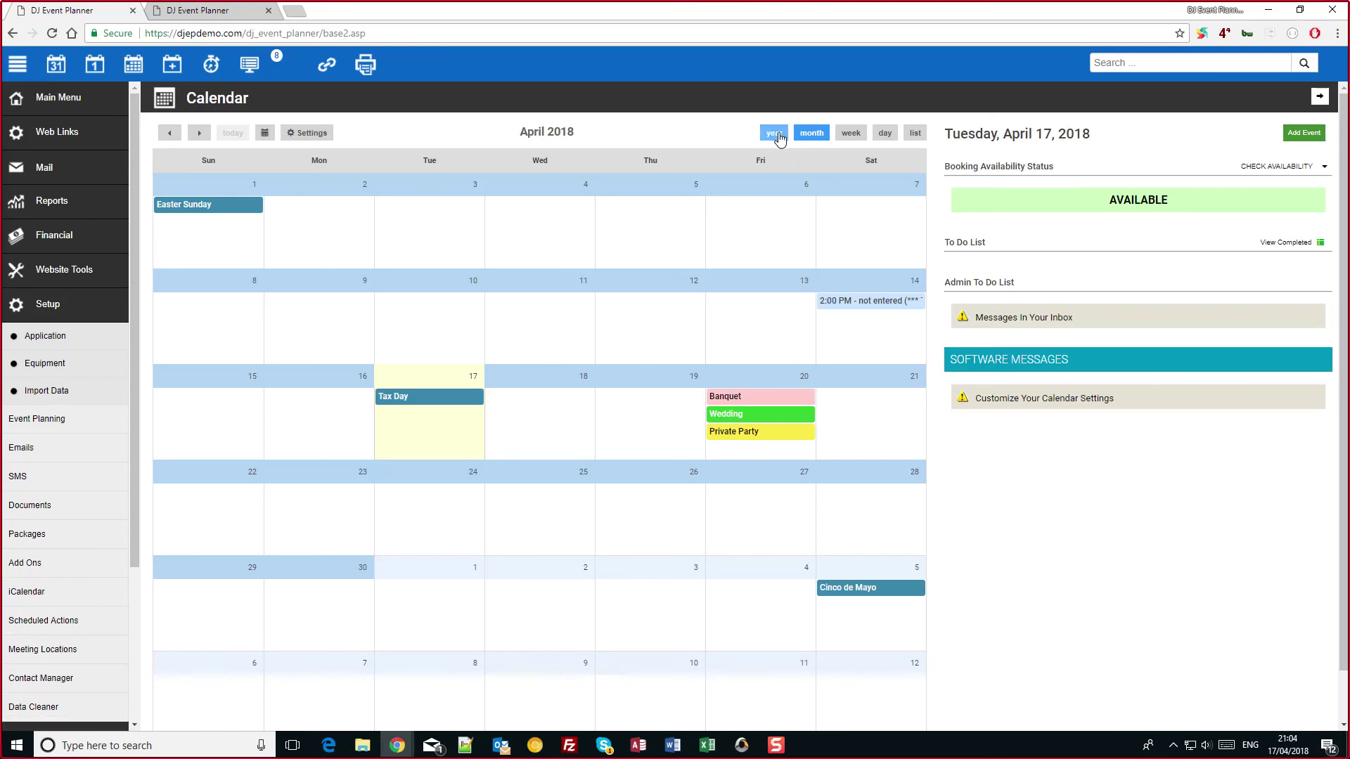
Switch through week, list and day views, advancing the day view to Friday, April 20.
left_click(851, 133)
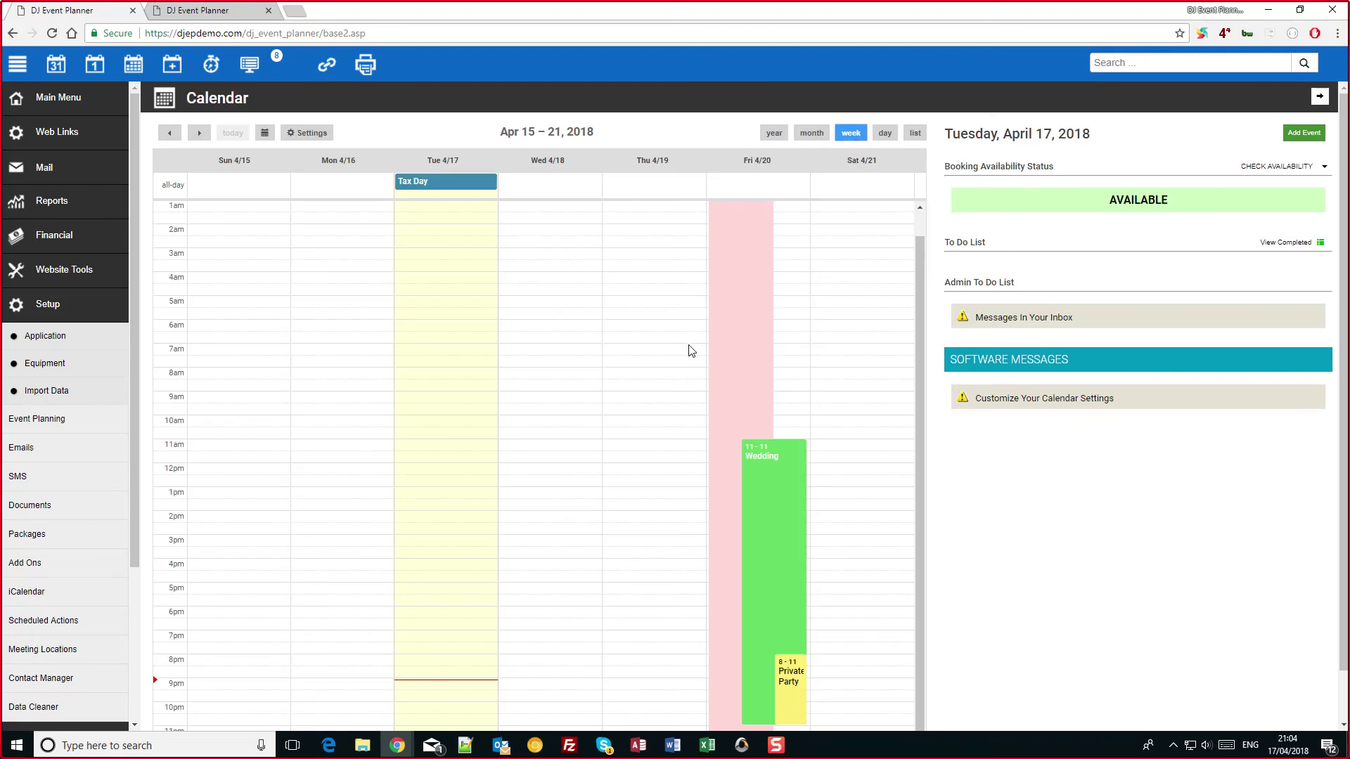
left_click(916, 134)
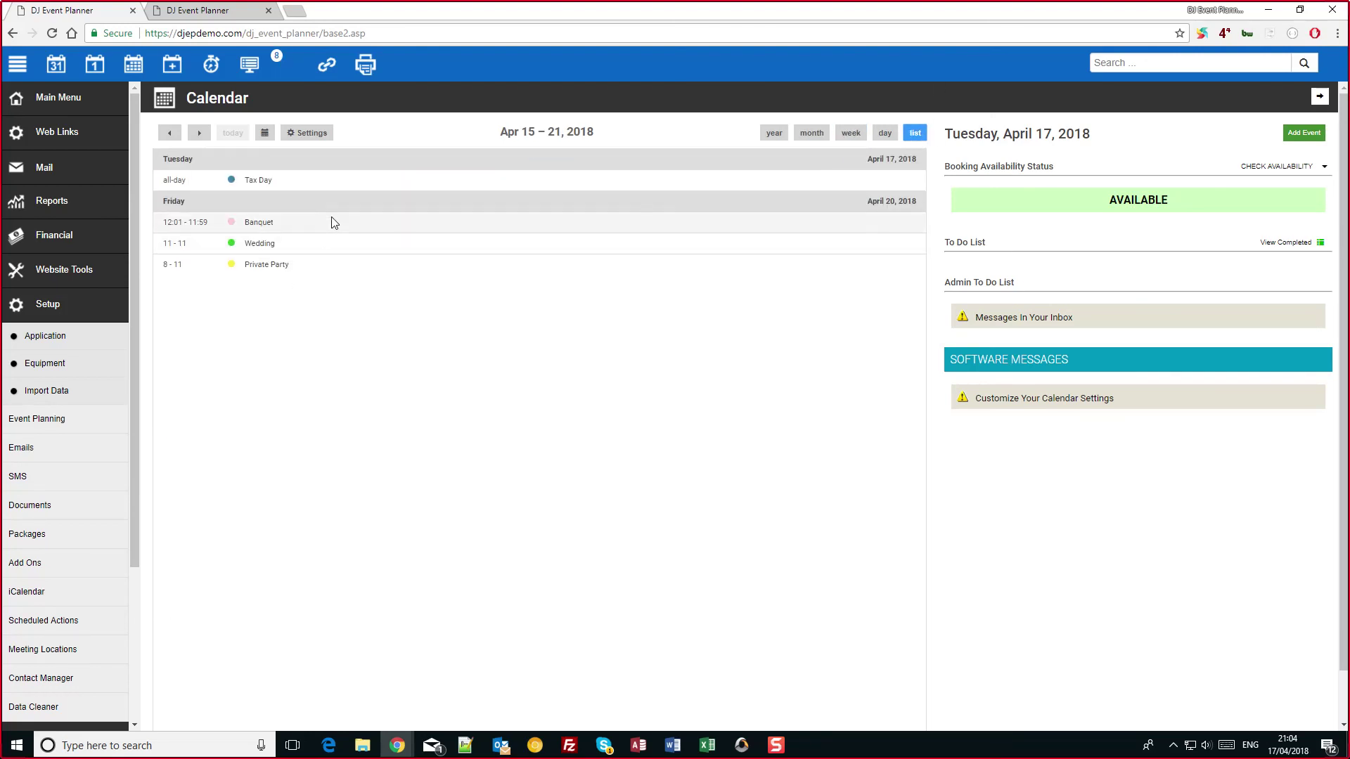
left_click(885, 135)
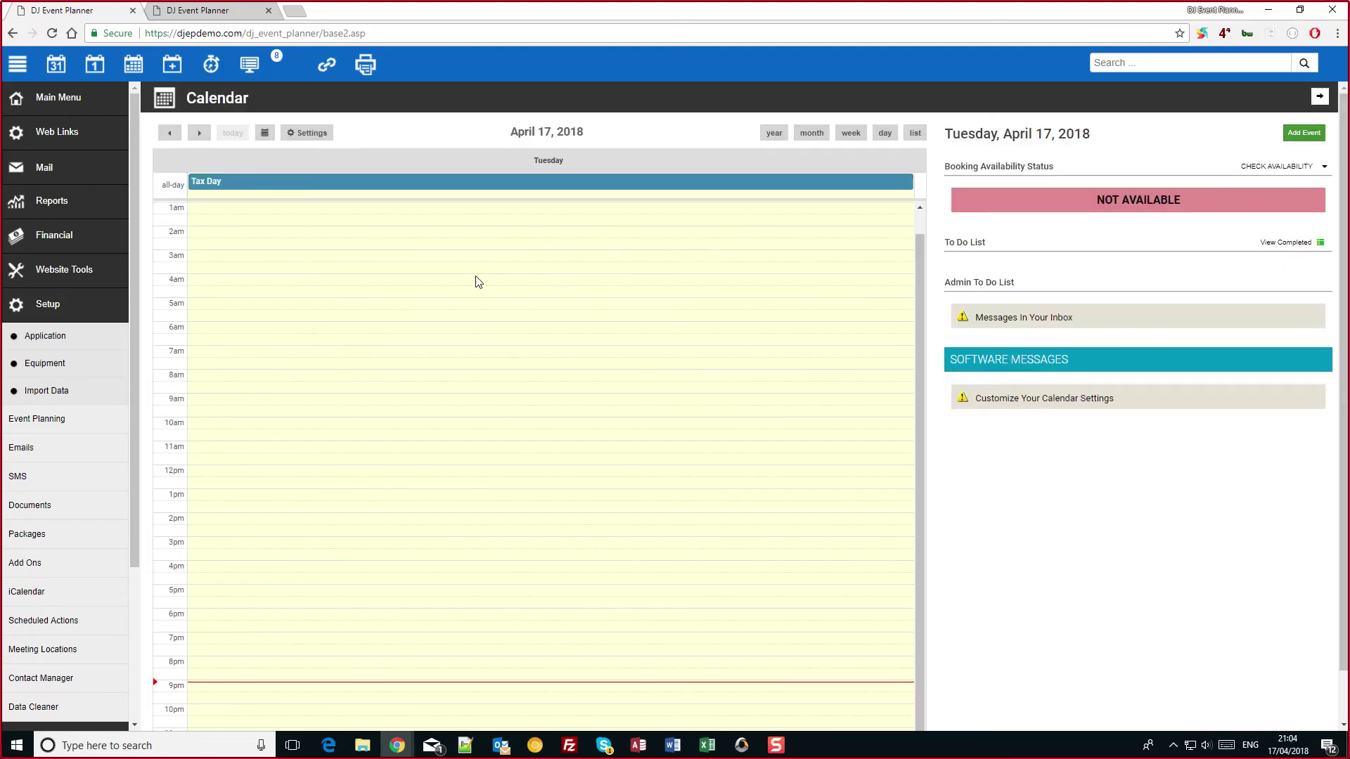
left_click(200, 137)
left_click(199, 137)
left_click(199, 137)
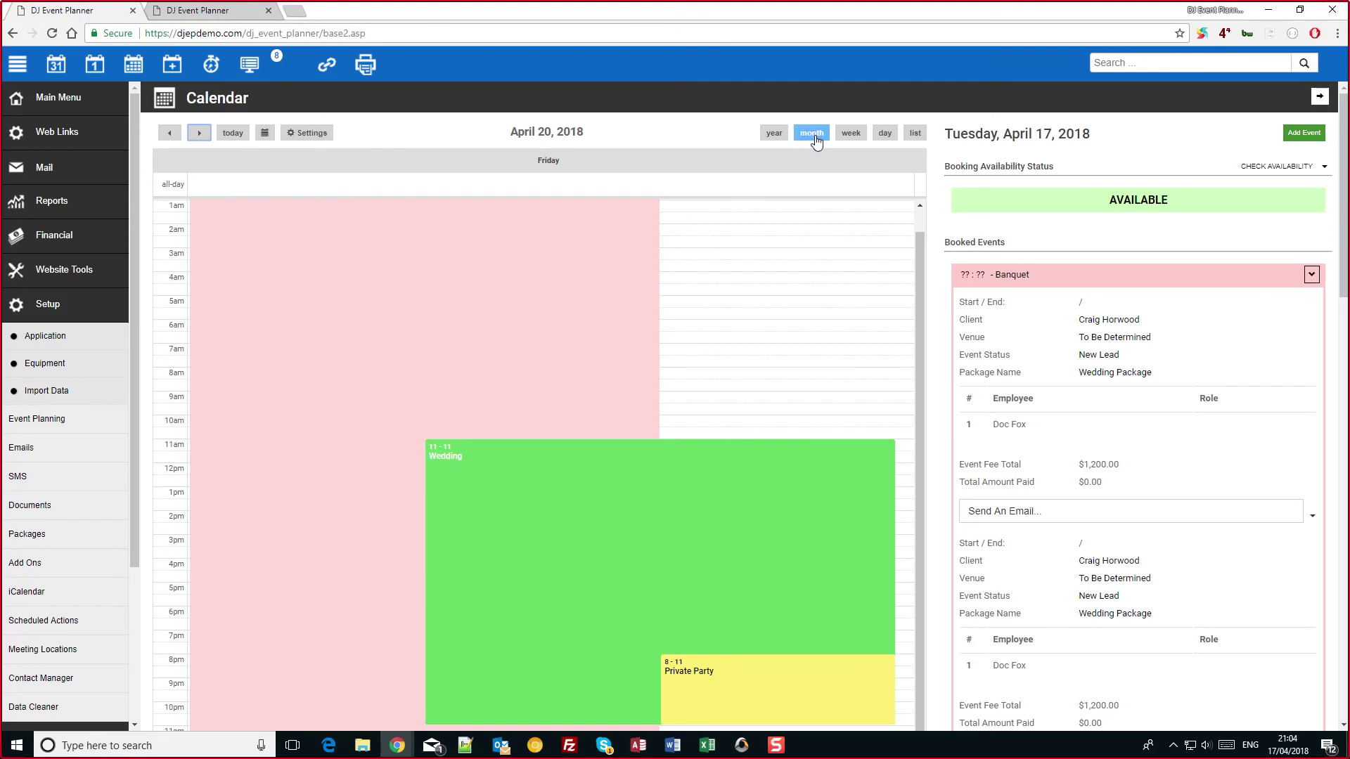
Switch to the 2018 Yearly View and open April 20 from it.
left_click(774, 134)
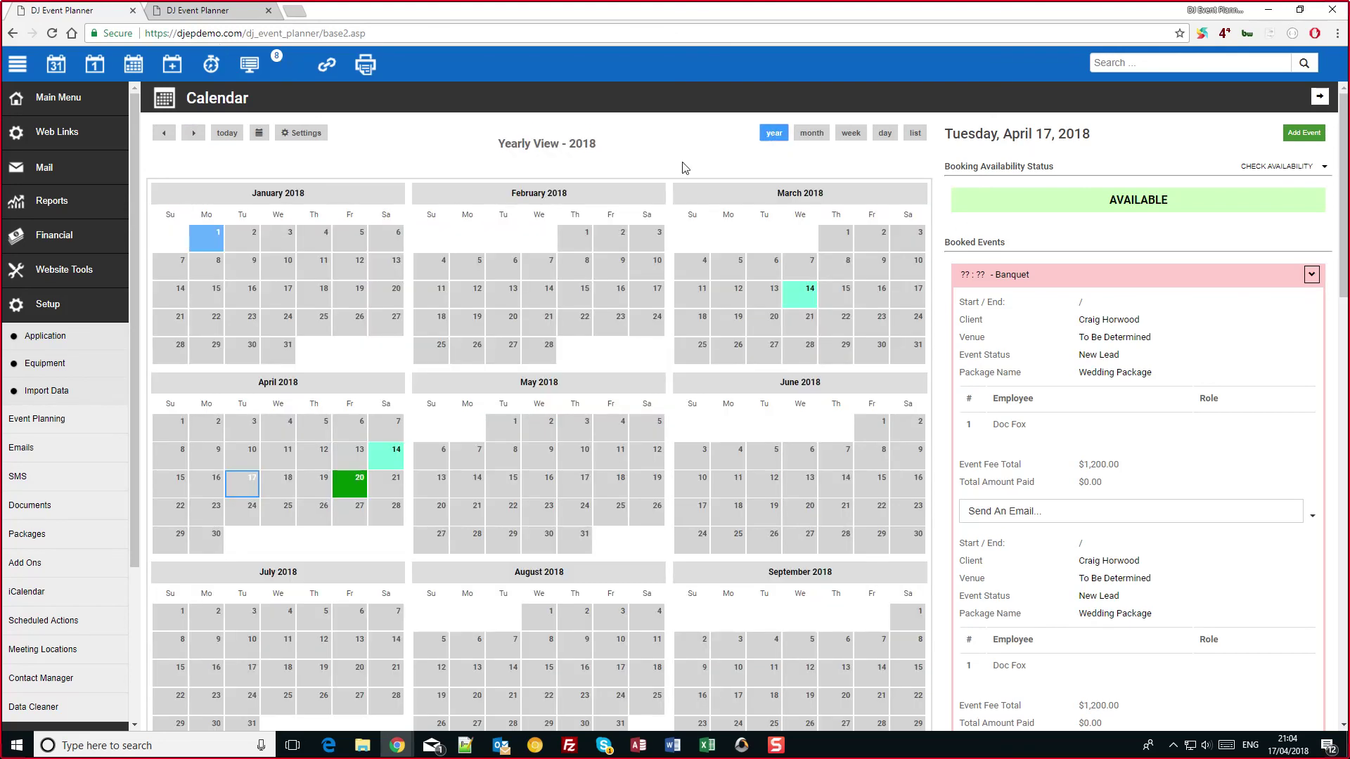
scroll(412, 276, "down", 1)
scroll(412, 277, "down", 1)
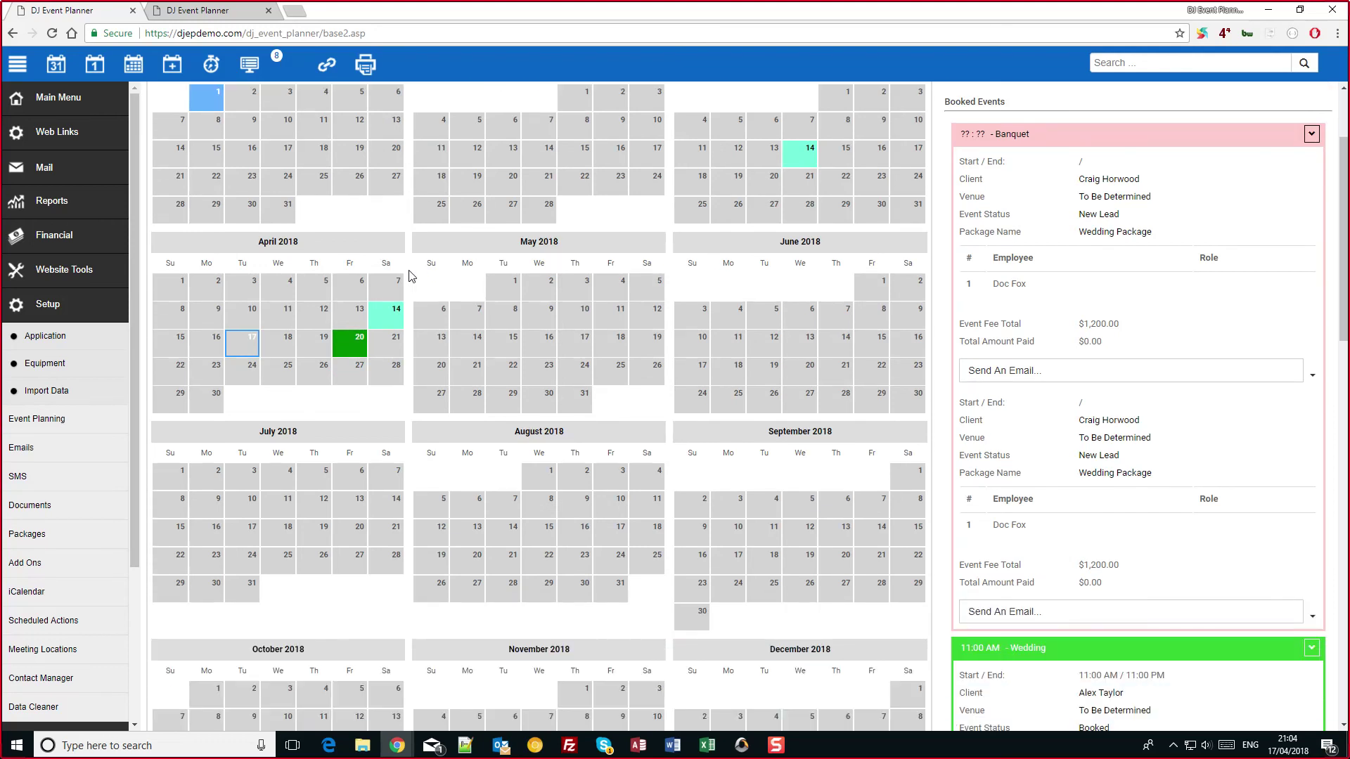
left_click(349, 344)
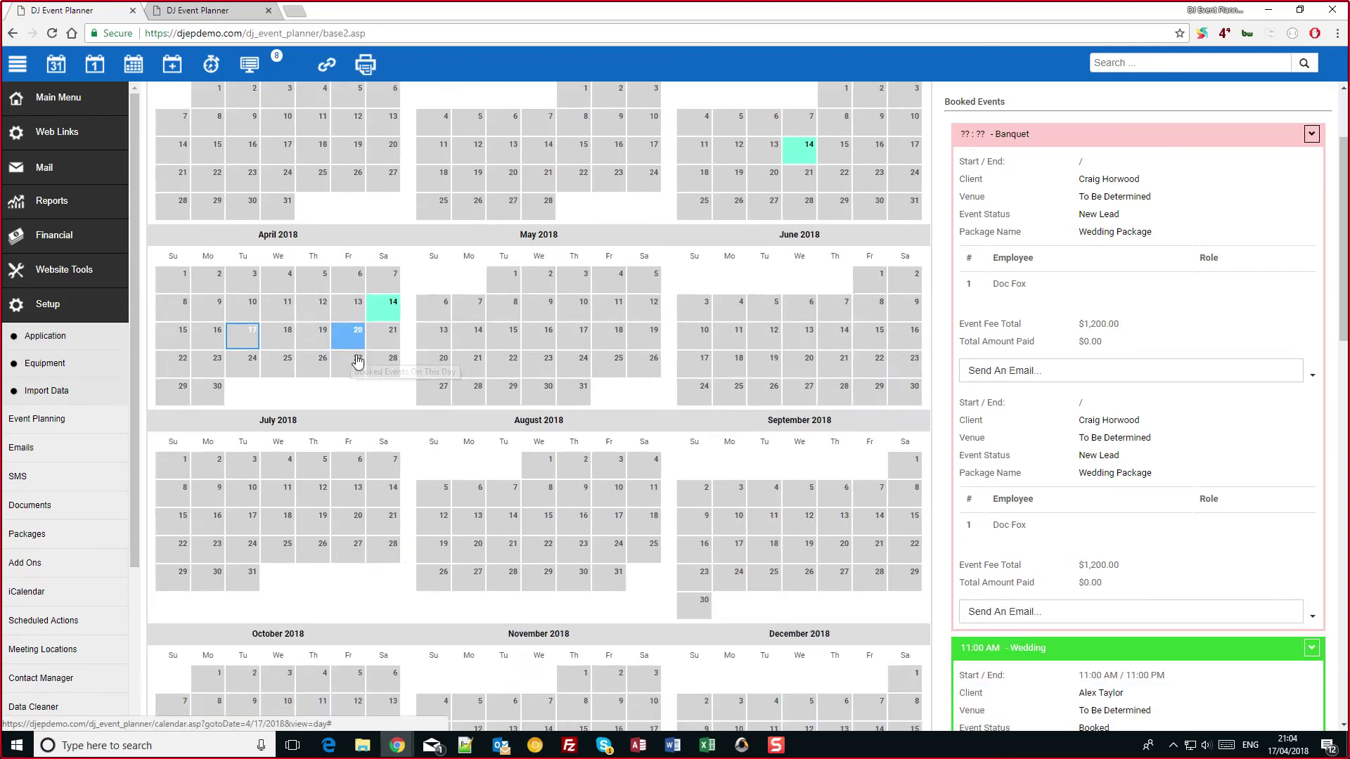